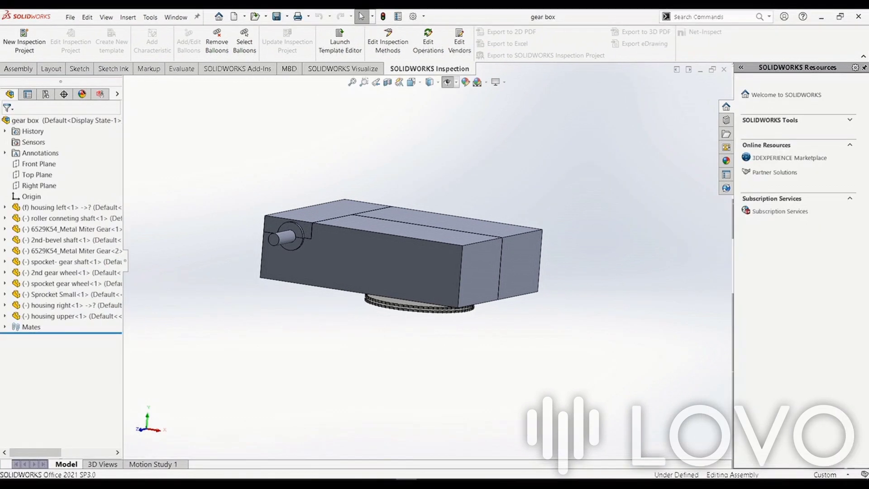
Make the right housing component of the gear box transparent to expose the internal gears
click(342, 68)
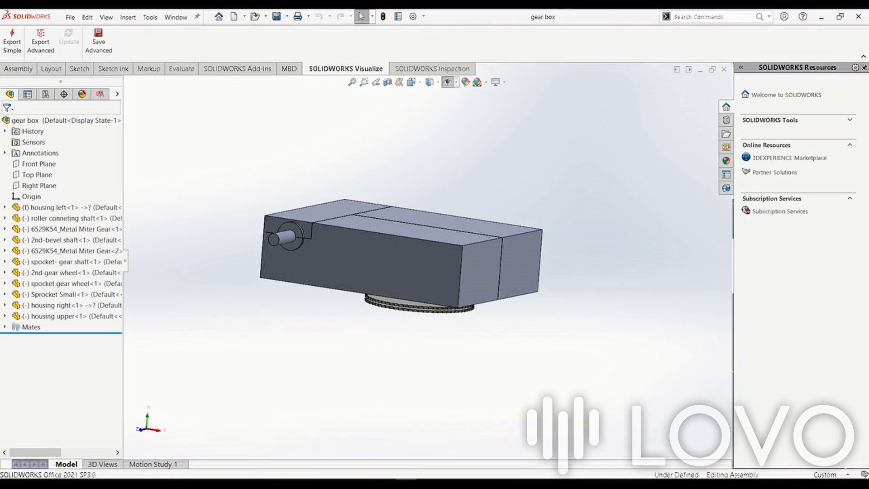
middle_drag(362, 262, 407, 213)
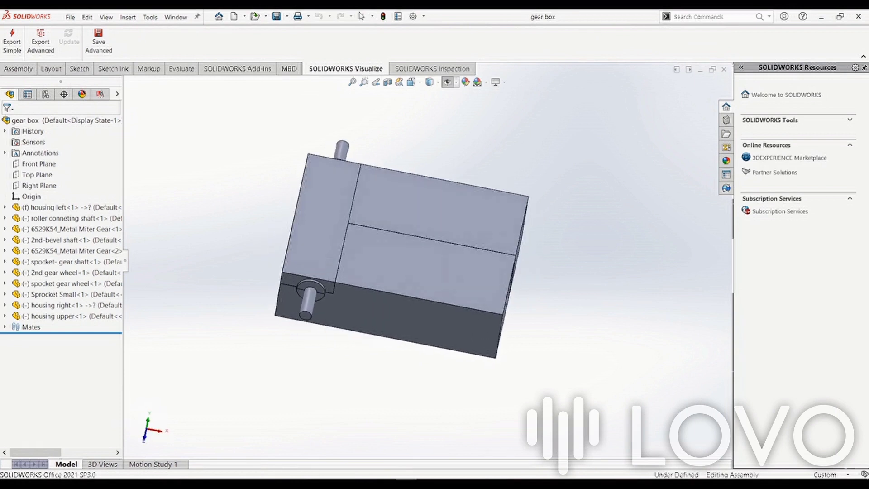
right_click(435, 293)
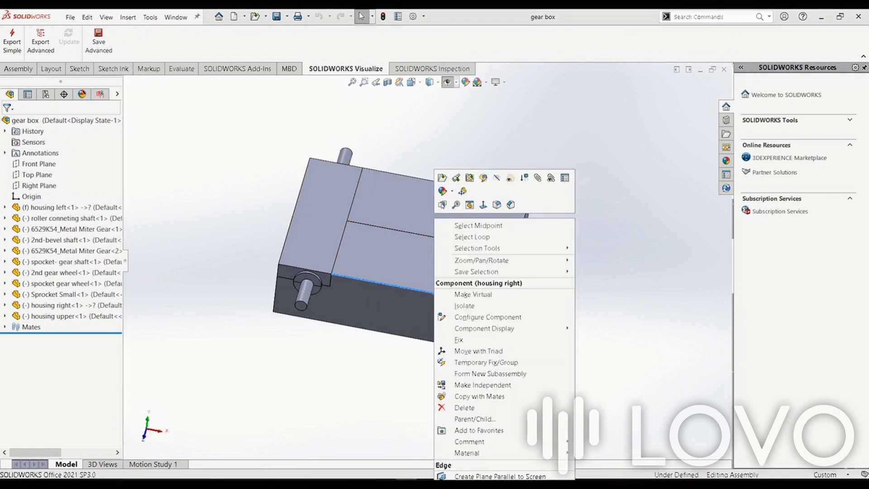
click(510, 177)
middle_drag(425, 272, 494, 233)
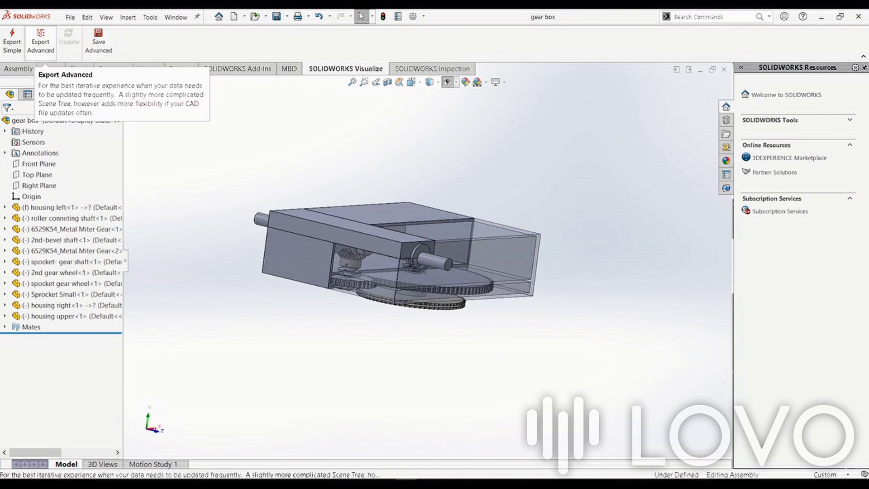
Try an advanced Visualize export of the gear box with Motion Study 1 selected
click(41, 41)
click(174, 71)
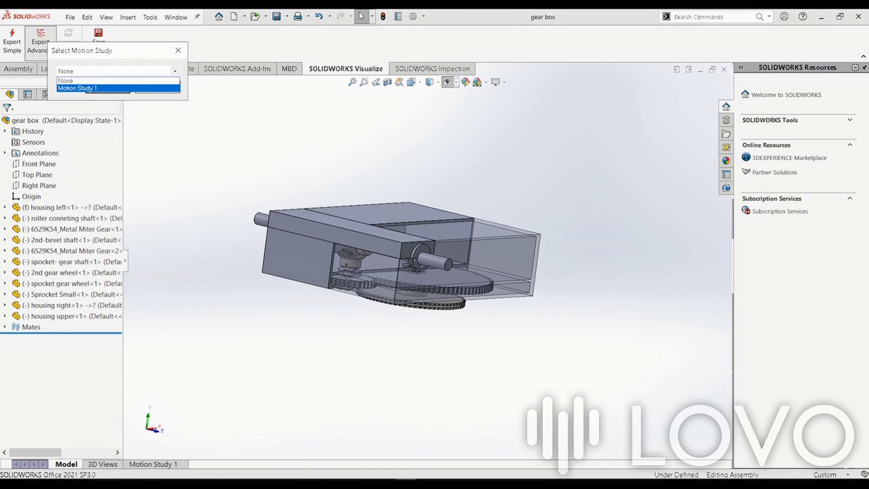
click(78, 88)
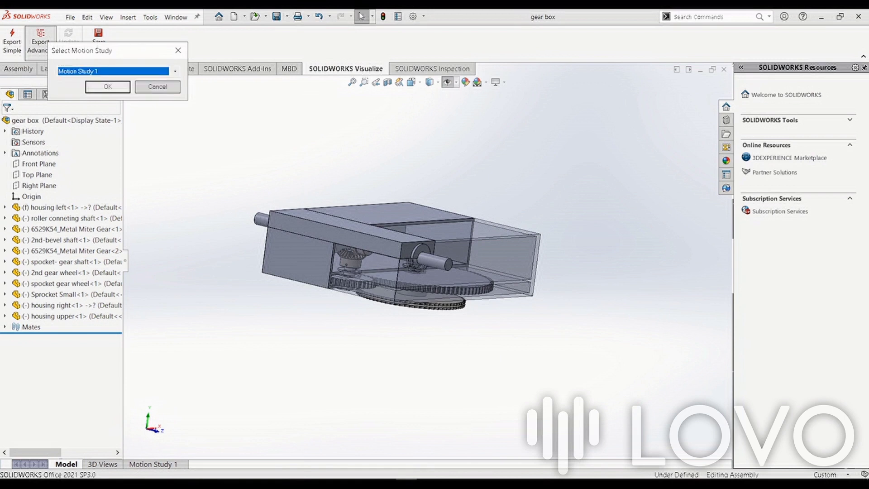
key(Return)
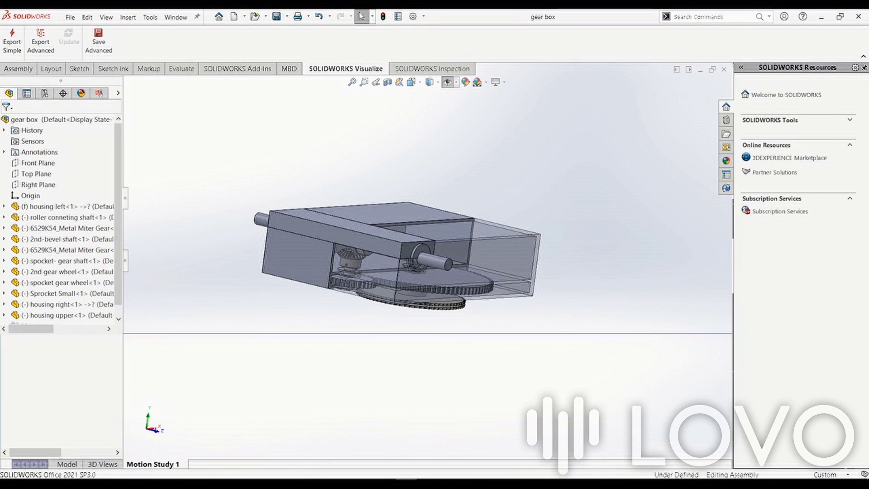
Play back the exploding-parts animation of the gear box in Motion Study 1
scroll(68, 377, down, 1)
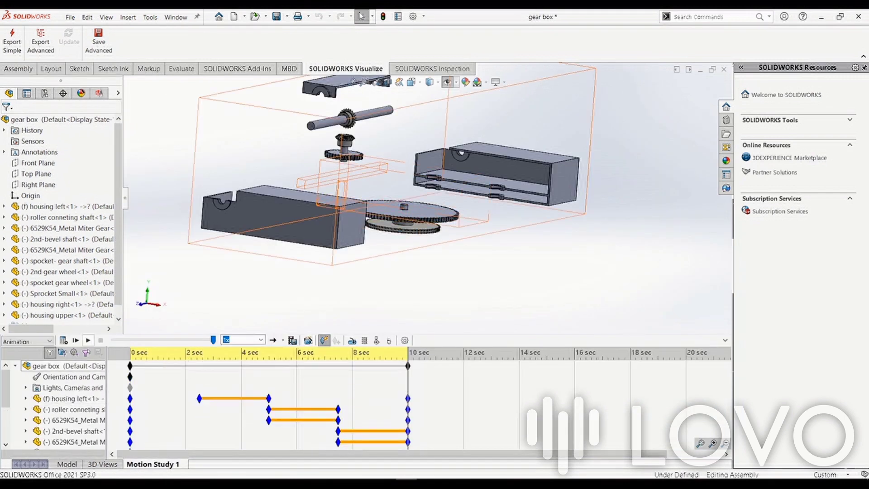
click(88, 340)
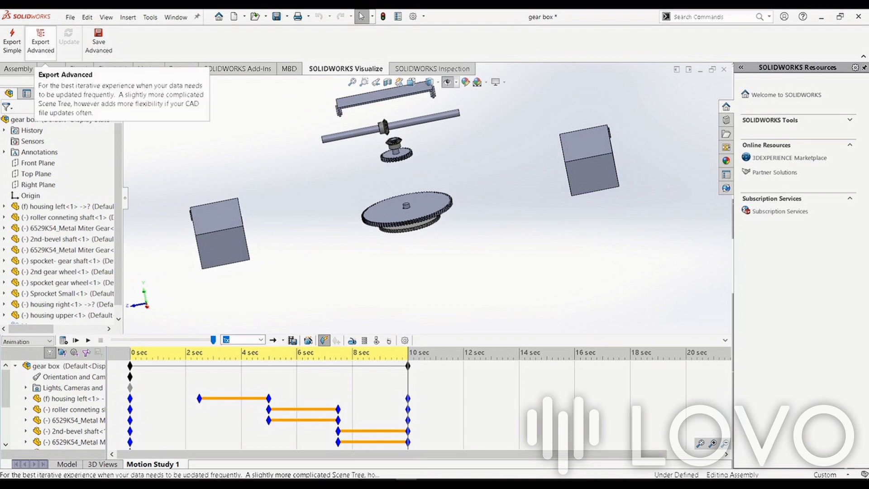
Export the gear box to SOLIDWORKS Visualize with Export Advanced, including Motion Study 1
click(41, 40)
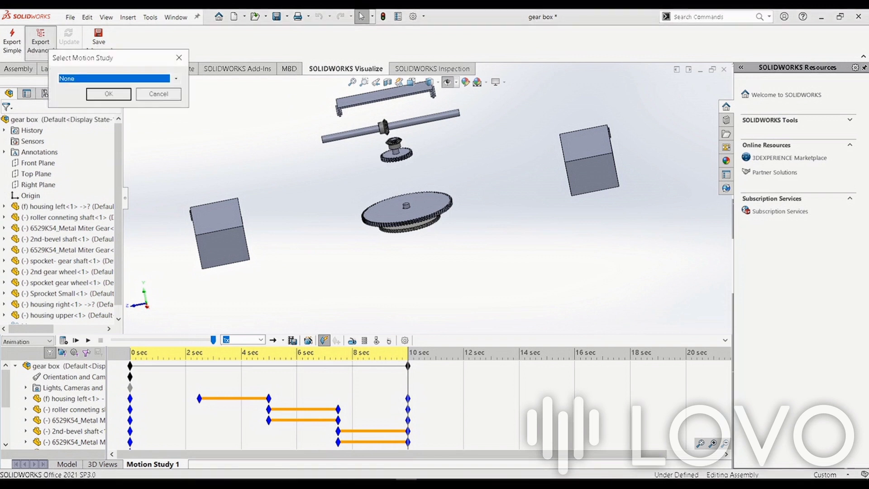
click(175, 78)
click(132, 96)
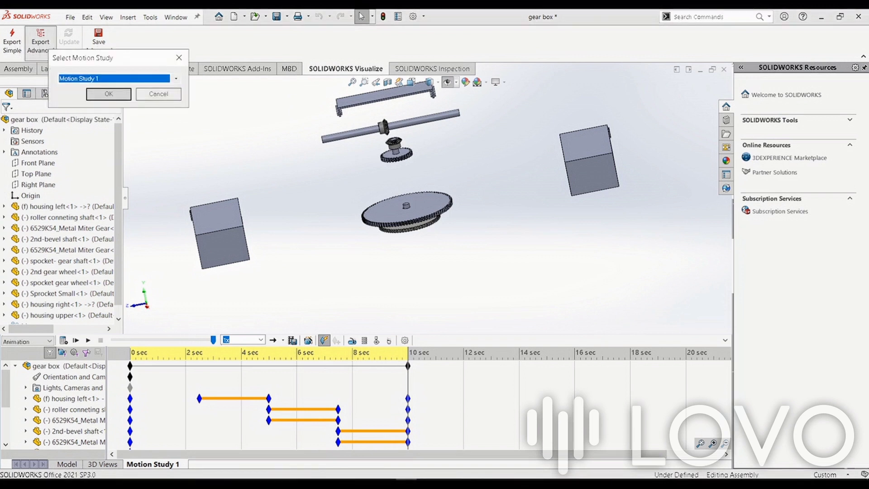
key(Return)
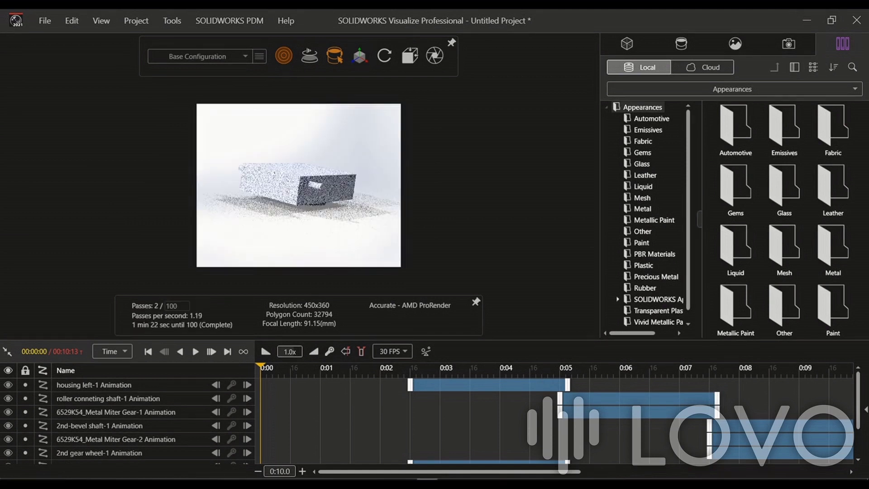
Dismiss the resource monitor notification and switch the viewport's render mode to Preview
mouse_move(427, 483)
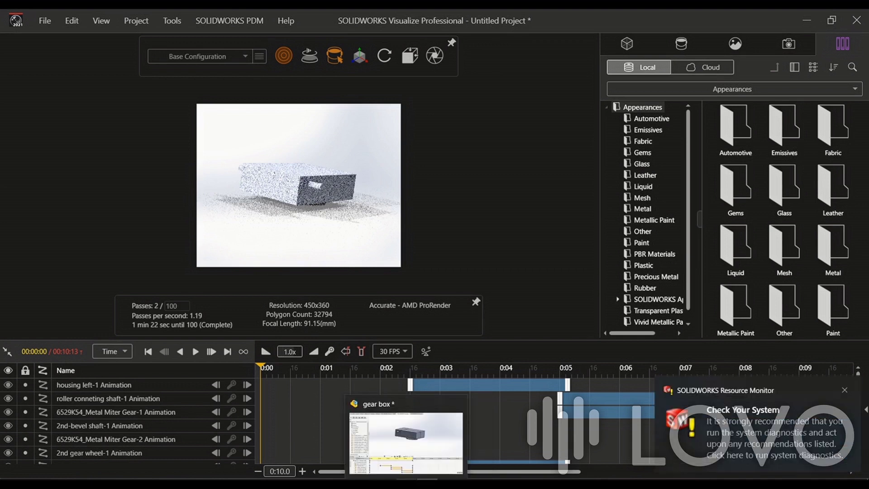
click(844, 390)
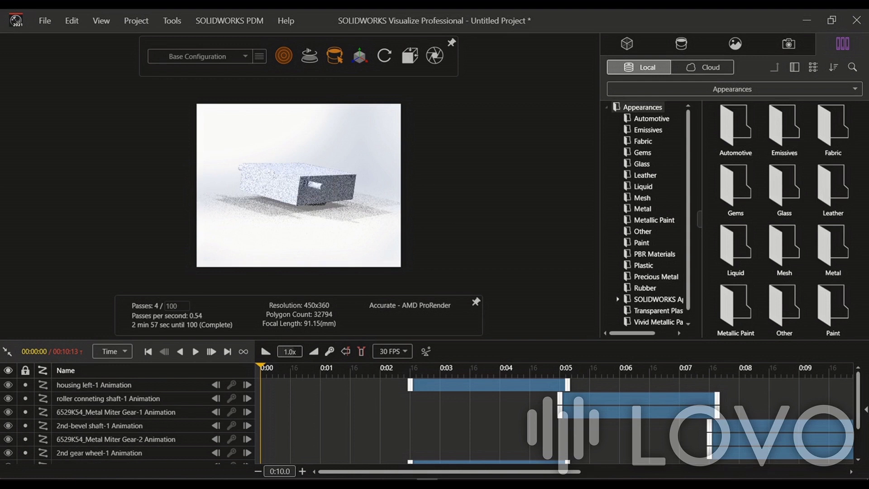
click(283, 56)
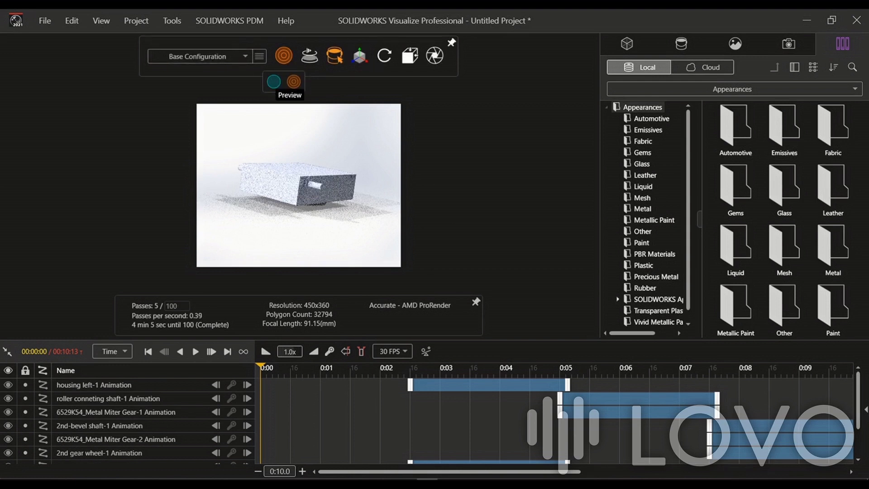
click(273, 81)
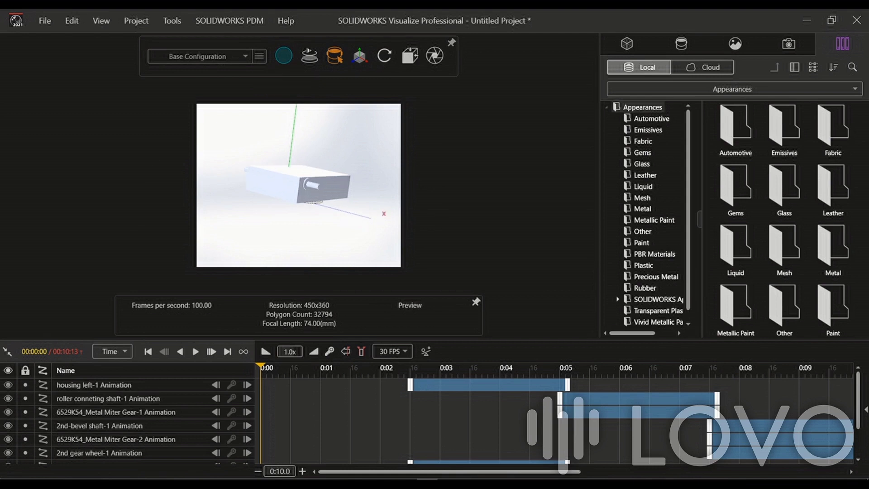
scroll(299, 185, up, 3)
middle_drag(298, 185, 258, 186)
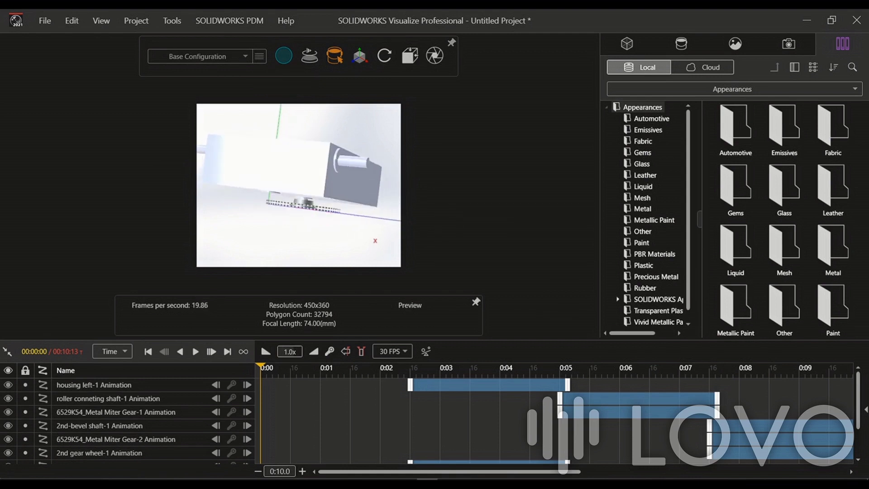
scroll(299, 185, down, 3)
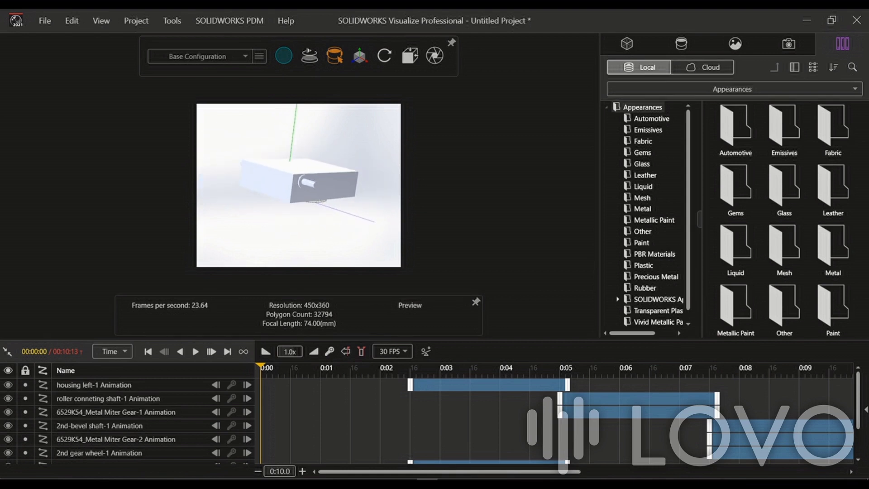
Apply the Dark Chrome appearance from the local Metal library to both housing halves and the upper housing
click(789, 44)
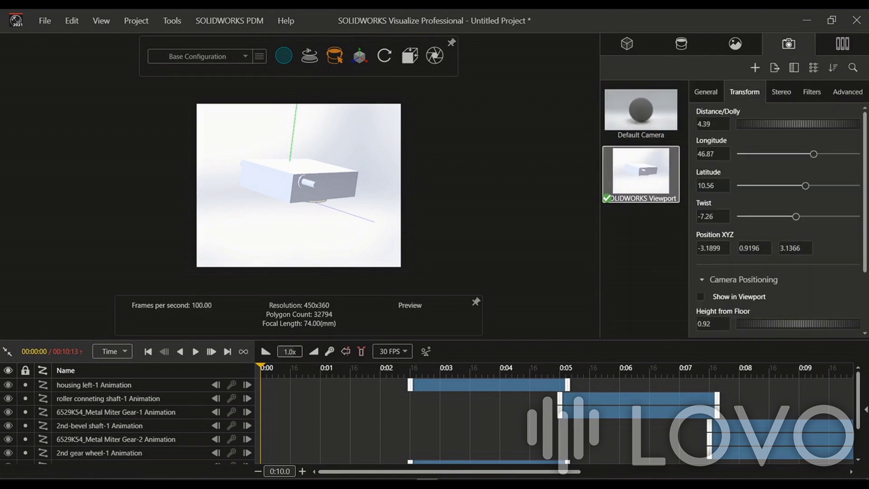
click(843, 44)
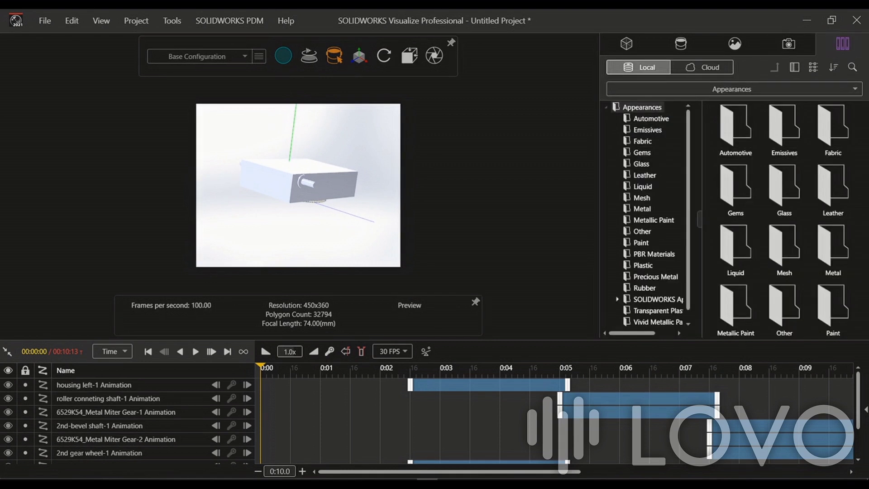
scroll(651, 215, down, 1)
scroll(651, 215, up, 1)
click(642, 209)
scroll(737, 217, down, 3)
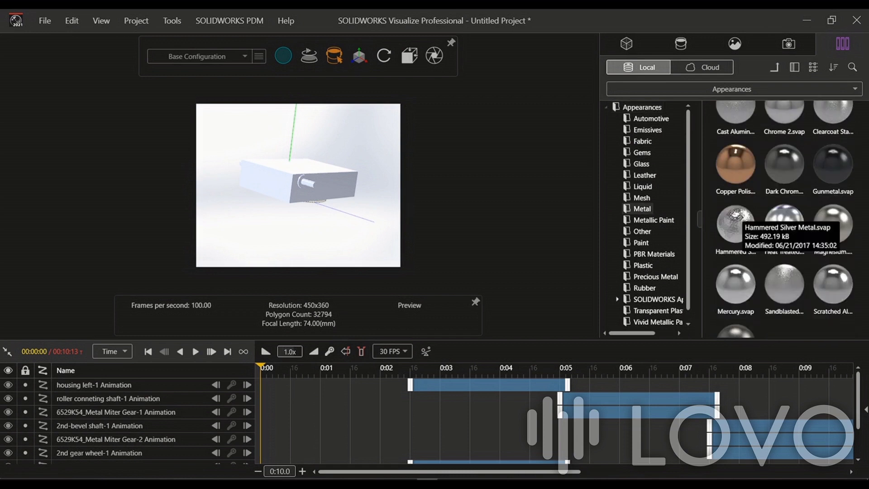
scroll(742, 225, down, 1)
scroll(833, 270, up, 2)
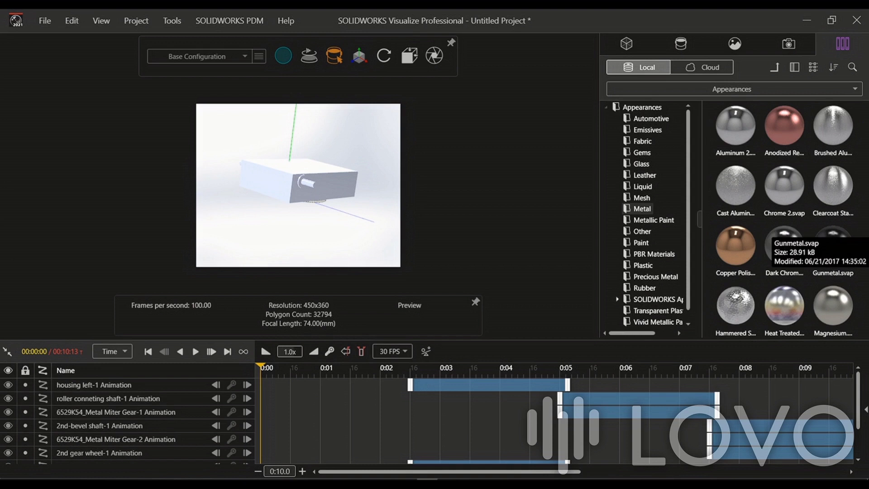
drag(784, 246, 343, 198)
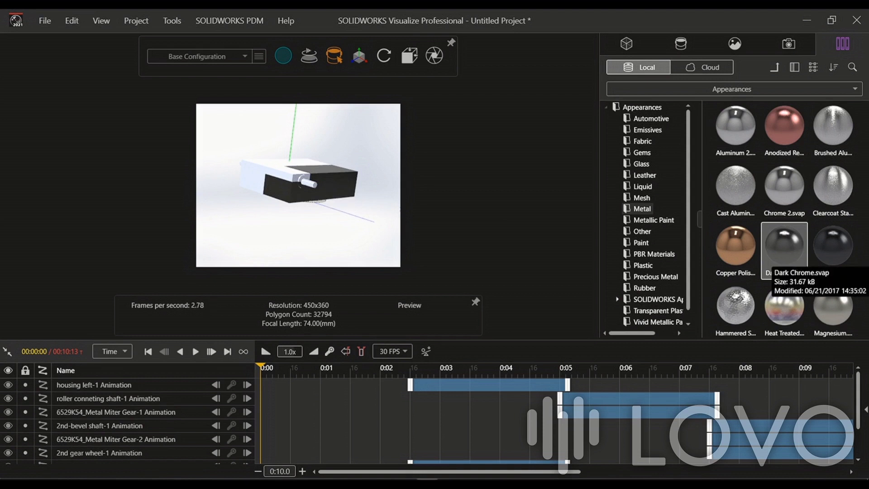
drag(774, 257, 273, 200)
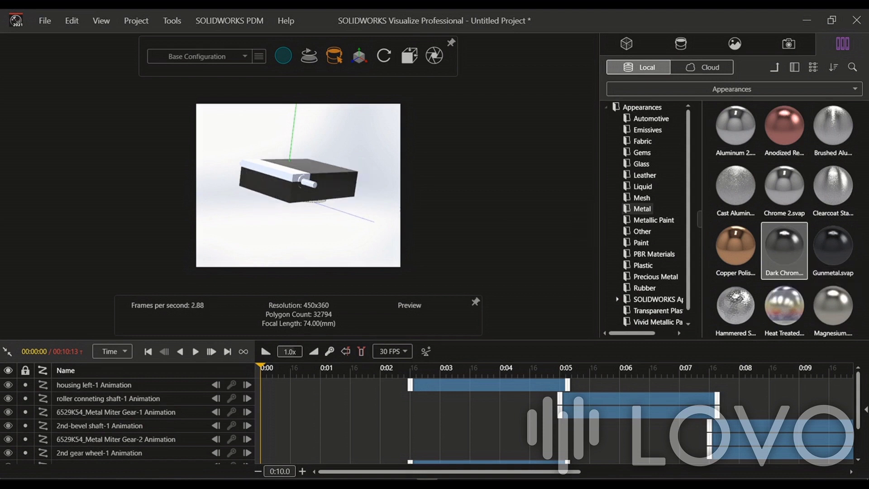
drag(784, 246, 295, 184)
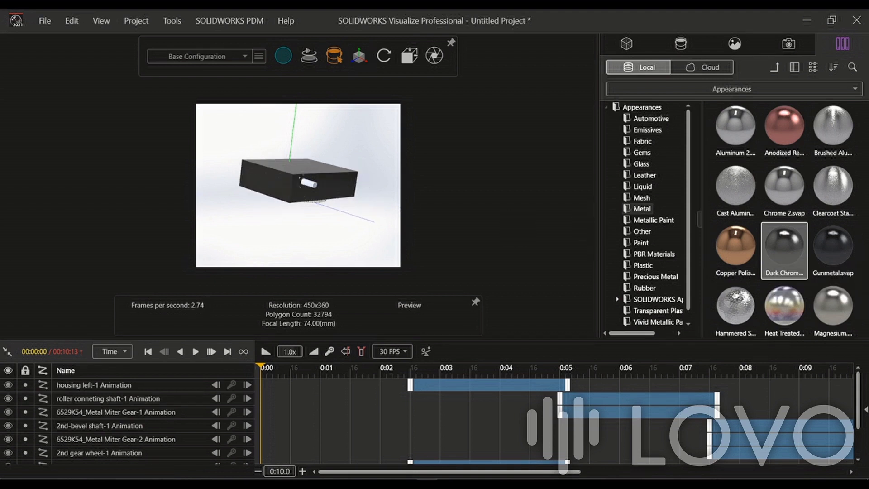
Play the imported animation to its end so the gears separate from the housing, and bring them into close view
mouse_move(294, 185)
middle_down()
mouse_move(326, 186)
mouse_move(353, 208)
mouse_move(335, 204)
mouse_move(344, 206)
mouse_move(326, 226)
mouse_move(344, 206)
mouse_move(294, 176)
middle_up()
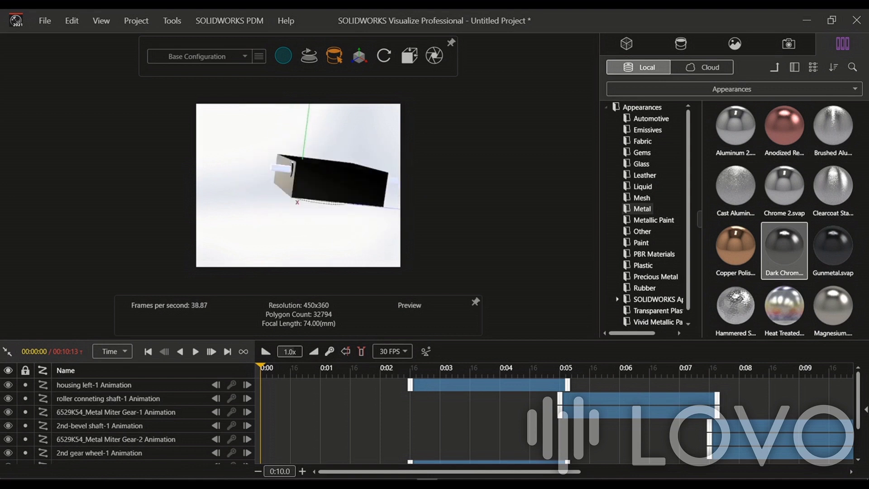
mouse_move(294, 179)
mouse_down()
mouse_move(304, 181)
mouse_move(300, 173)
mouse_up()
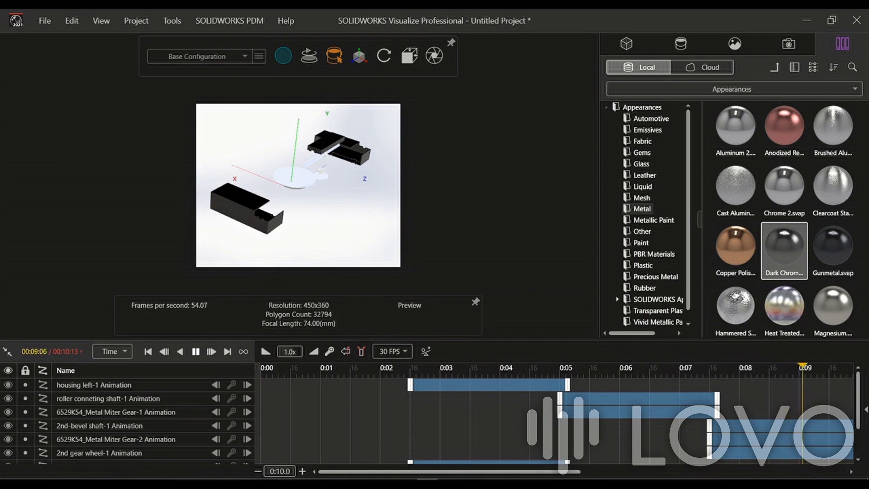
scroll(298, 185, up, 5)
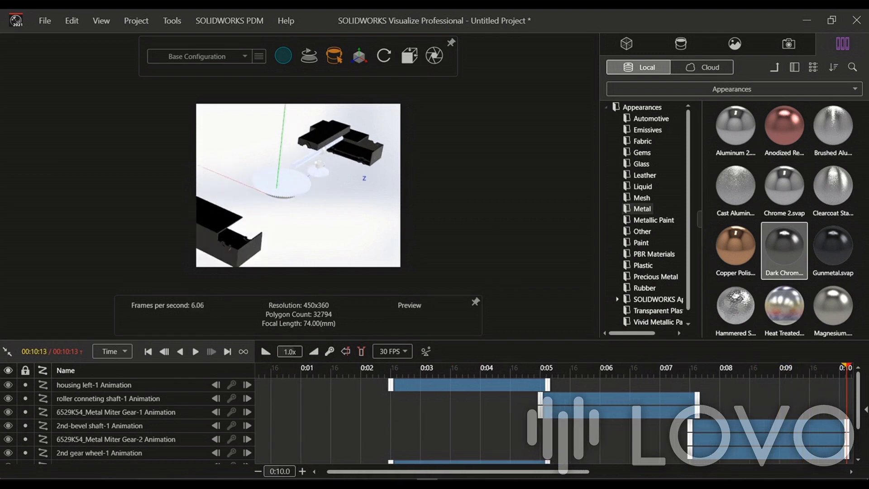
middle_drag(298, 195, 298, 163)
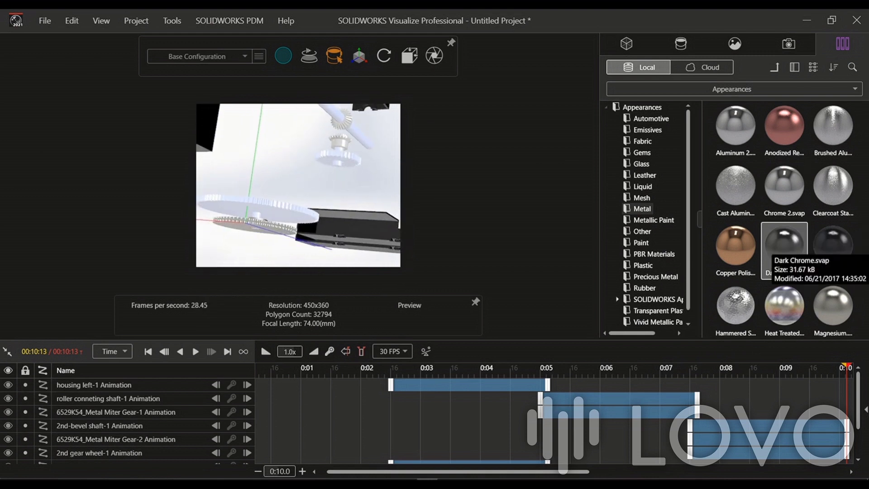
Apply the Heat Treated metal appearance to the gear wheels, the sprocket and the miter gears
scroll(784, 190, down, 2)
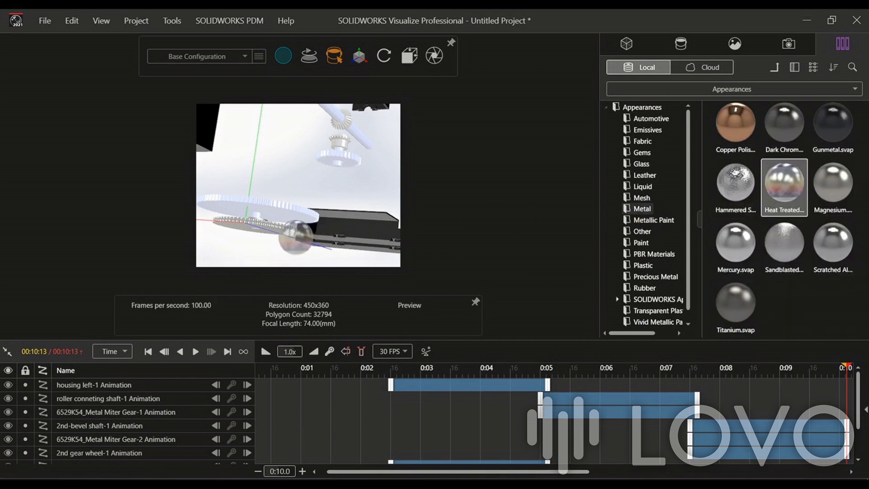
drag(784, 188, 362, 172)
scroll(358, 131, up, 2)
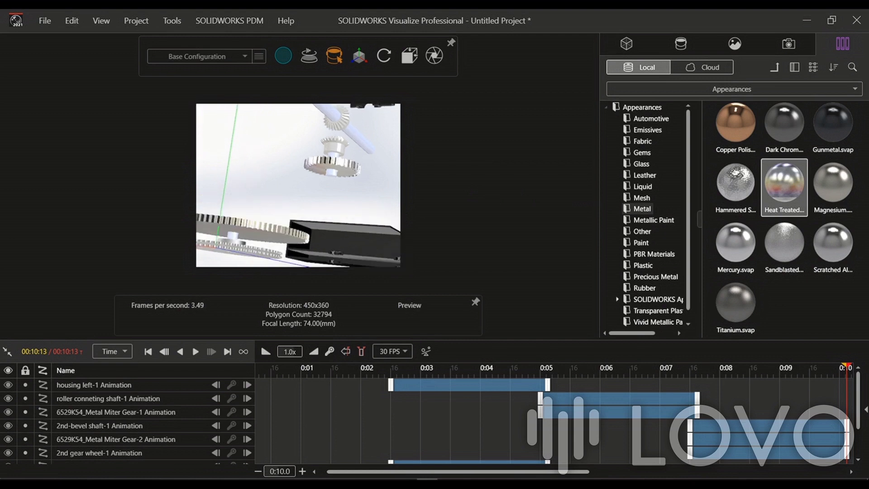
drag(785, 190, 335, 151)
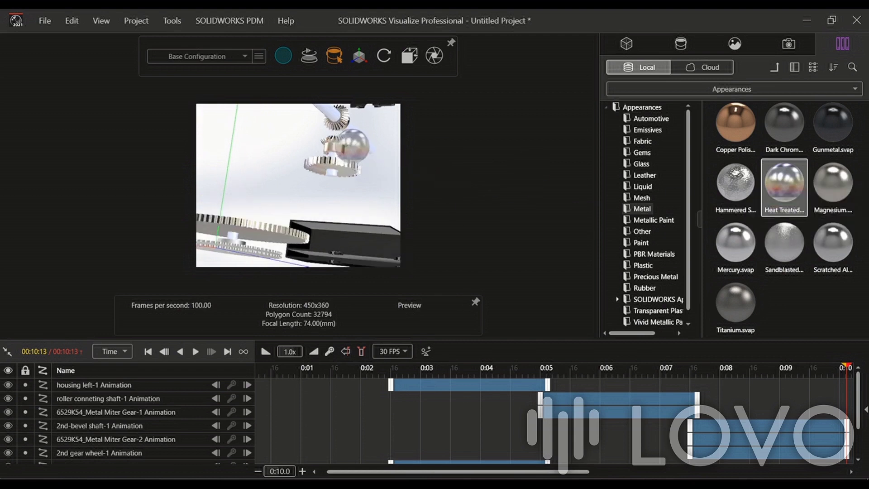
scroll(298, 185, down, 3)
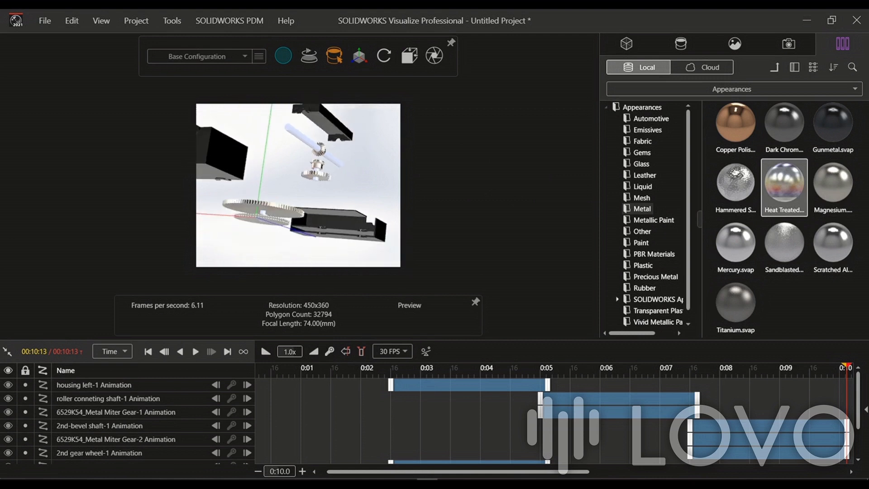
Apply the polished copper metal appearance to the roller connecting shaft and the shaft of the large gear wheel
drag(736, 126, 312, 147)
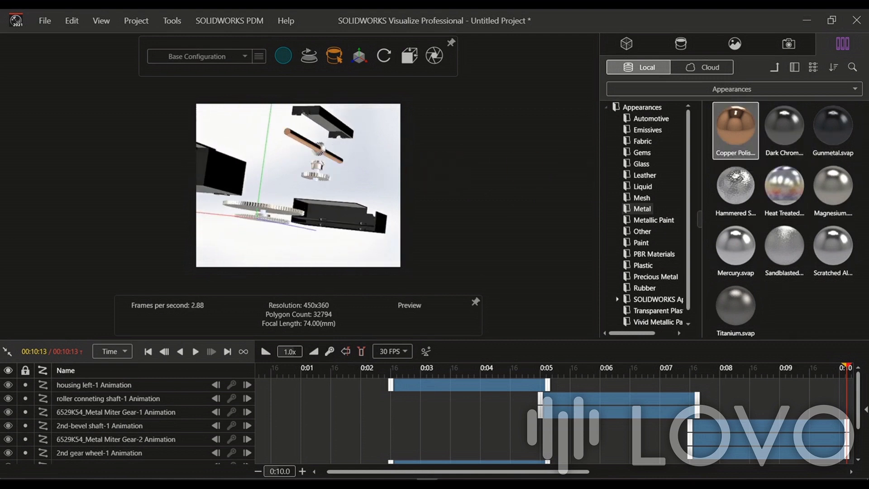
drag(734, 131, 281, 232)
scroll(290, 212, down, 3)
scroll(282, 231, up, 3)
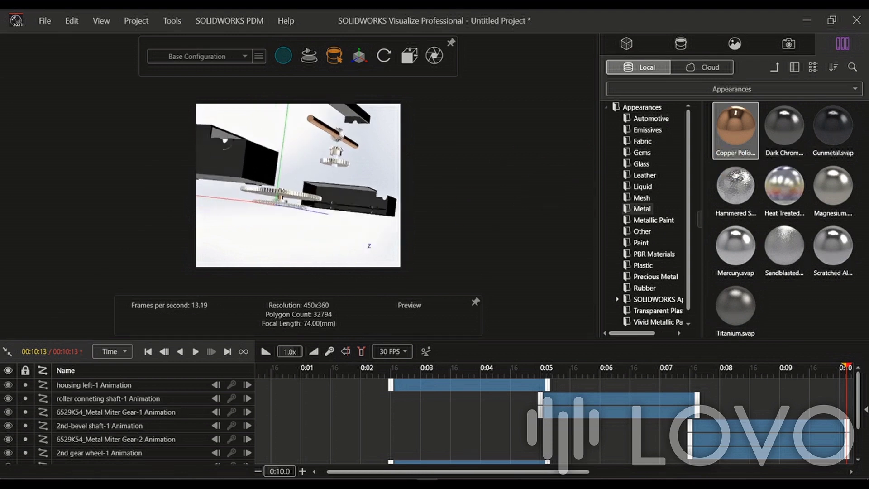
Check the exploded assembly with the Accurate renderer, then return to the Preview renderer
mouse_move(289, 213)
middle_down()
mouse_move(312, 244)
mouse_move(289, 213)
mouse_move(298, 226)
middle_up()
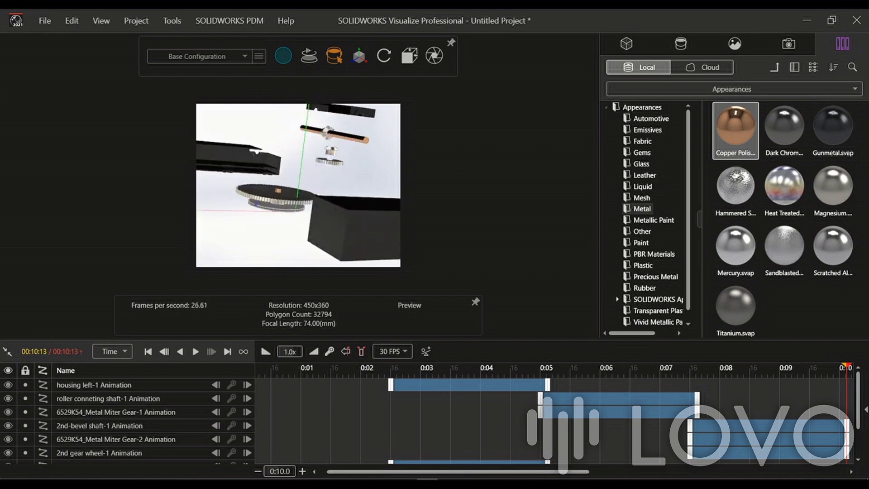
scroll(299, 186, down, 4)
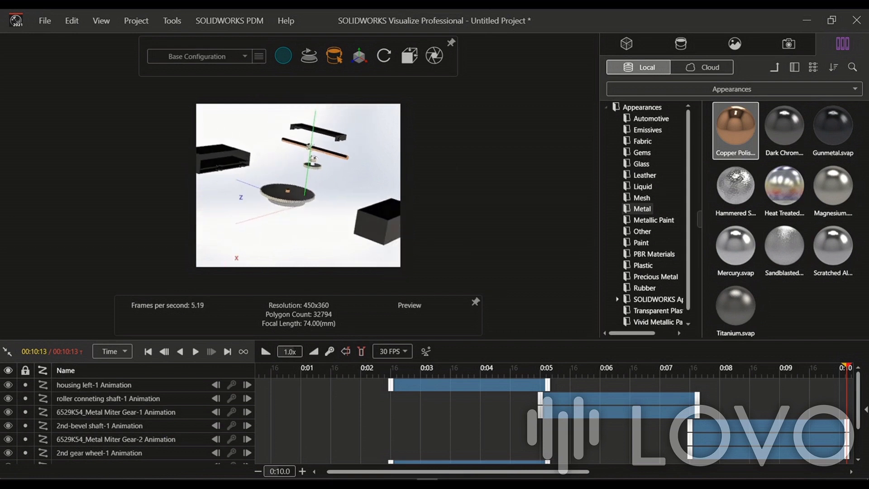
scroll(289, 149, up, 2)
mouse_move(283, 55)
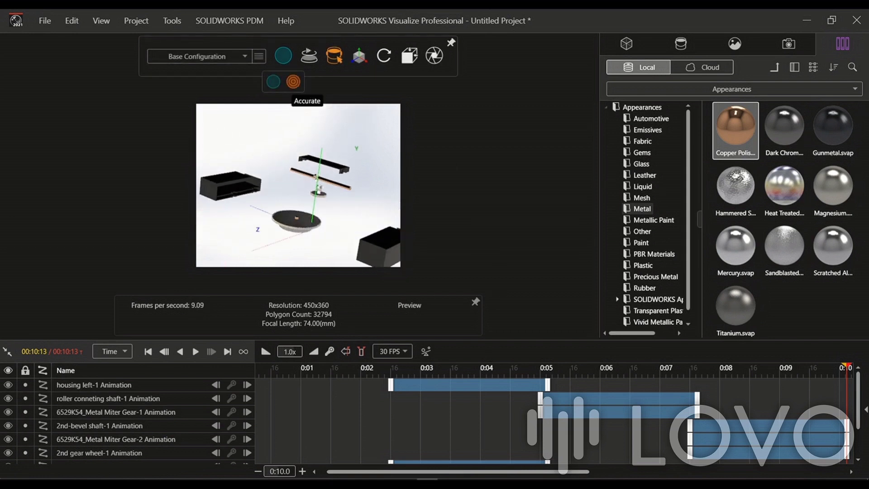
click(293, 81)
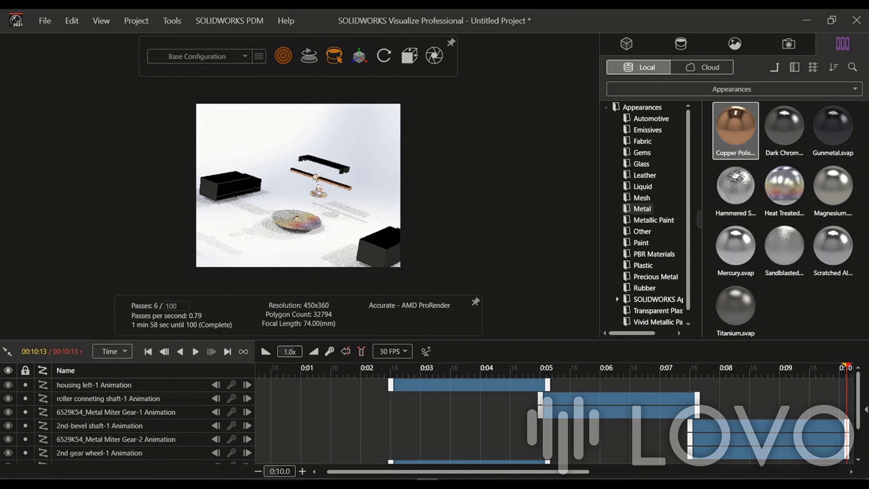
scroll(298, 185, down, 1)
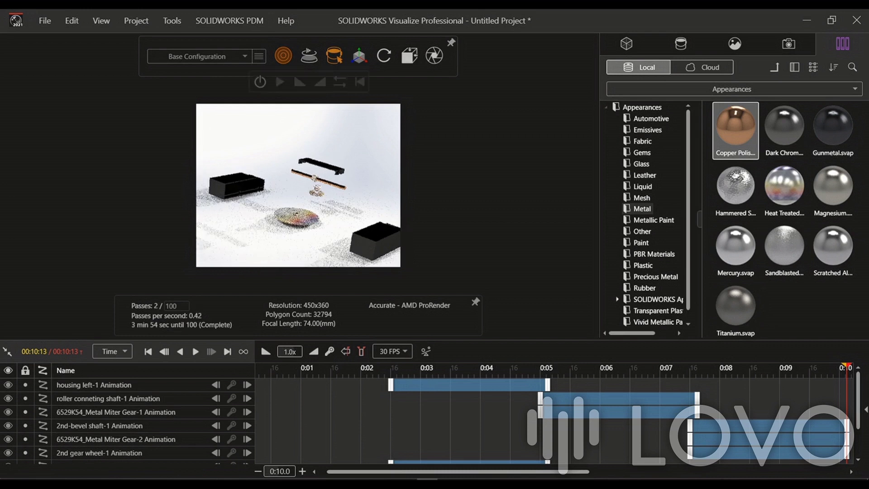
mouse_move(283, 56)
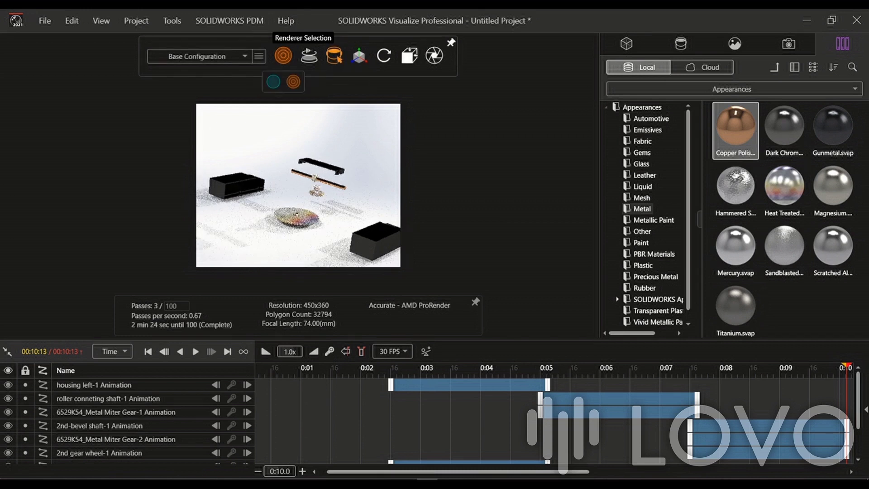
click(273, 81)
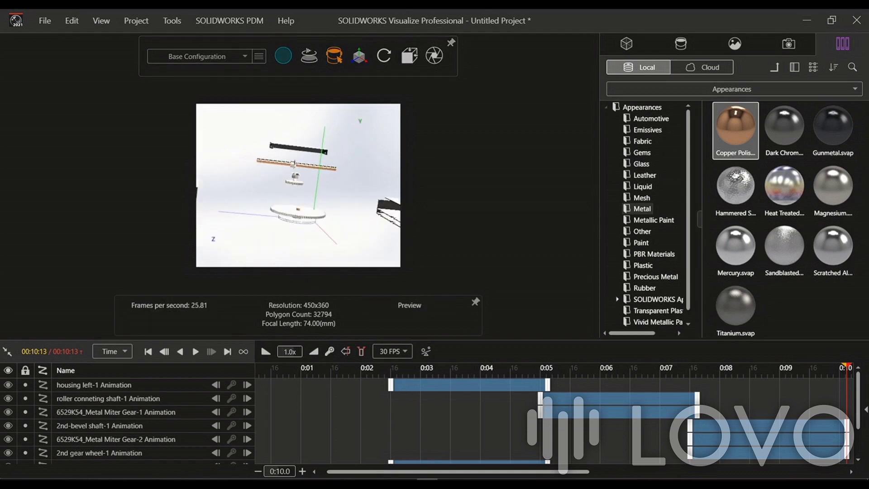
Rewind the animation to its start, frame the closed gear box, and add a keyframe to the SOLIDWORKS Viewport camera
key(Home)
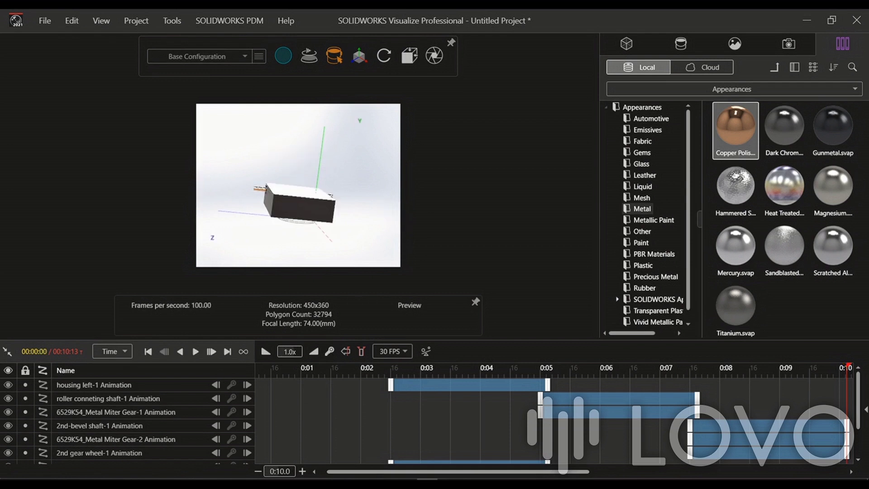
scroll(297, 184, up, 3)
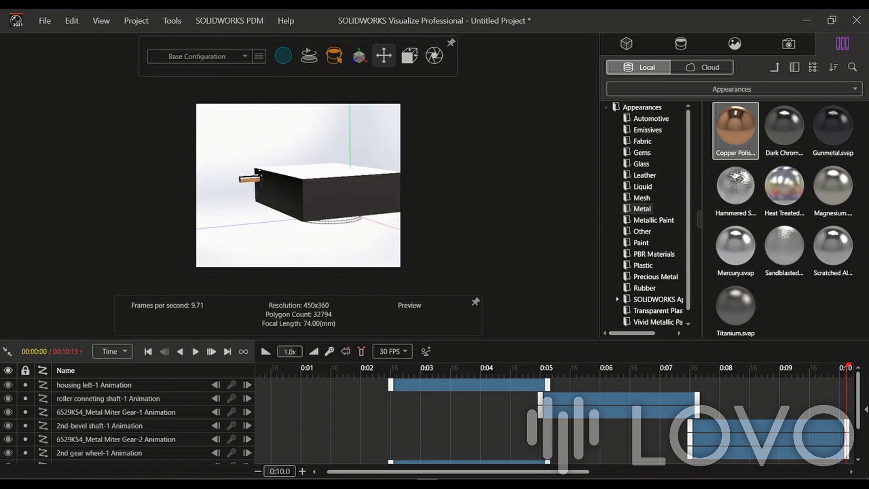
scroll(298, 184, down, 2)
scroll(298, 185, up, 1)
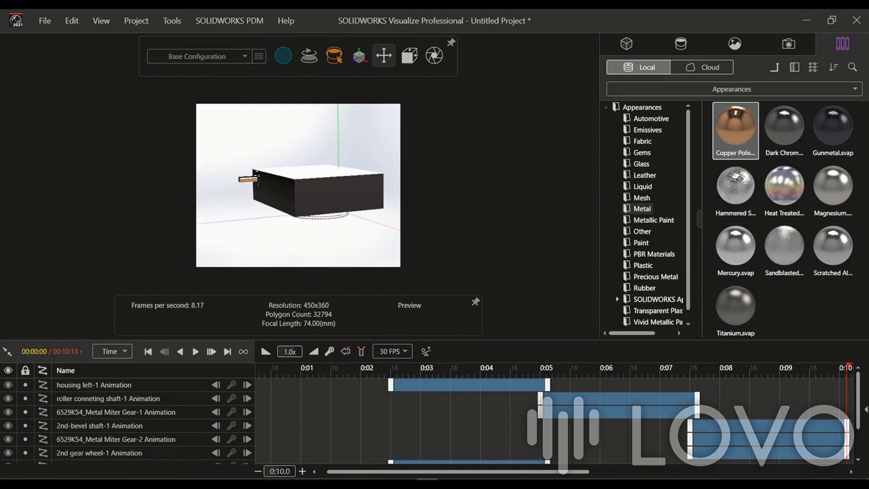
click(787, 44)
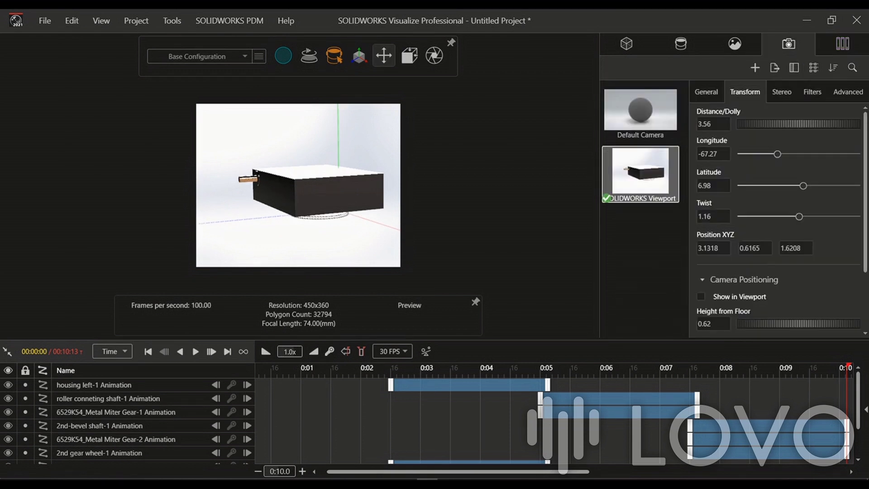
right_click(651, 186)
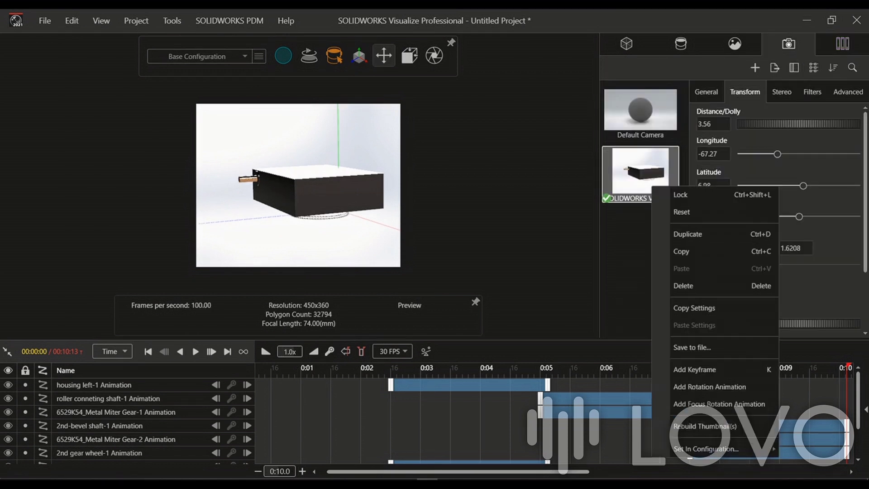
click(695, 369)
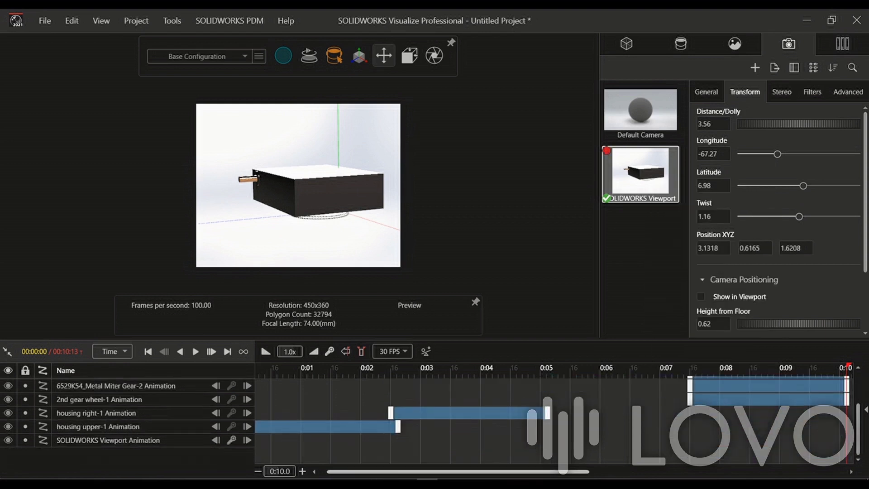
drag(385, 471, 377, 471)
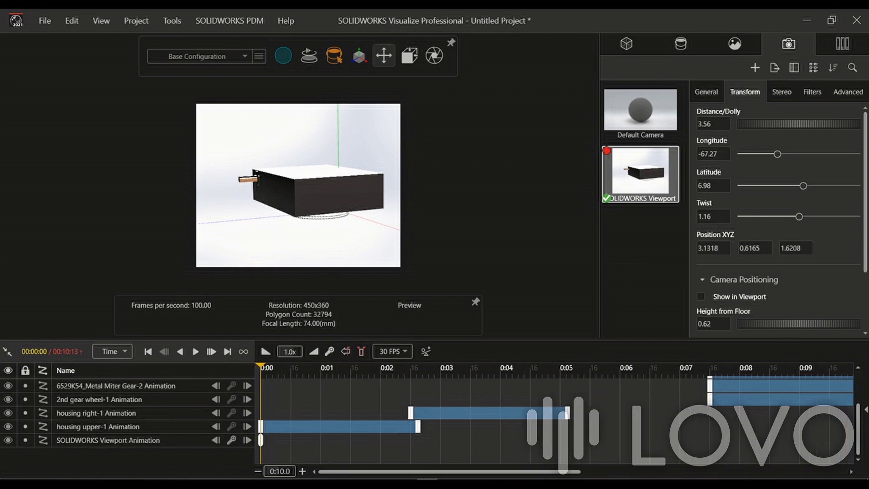
Advance the animation to 00:03:13 and key the camera there at about 31° longitude, 16° latitude and 4.39 distance
key(space)
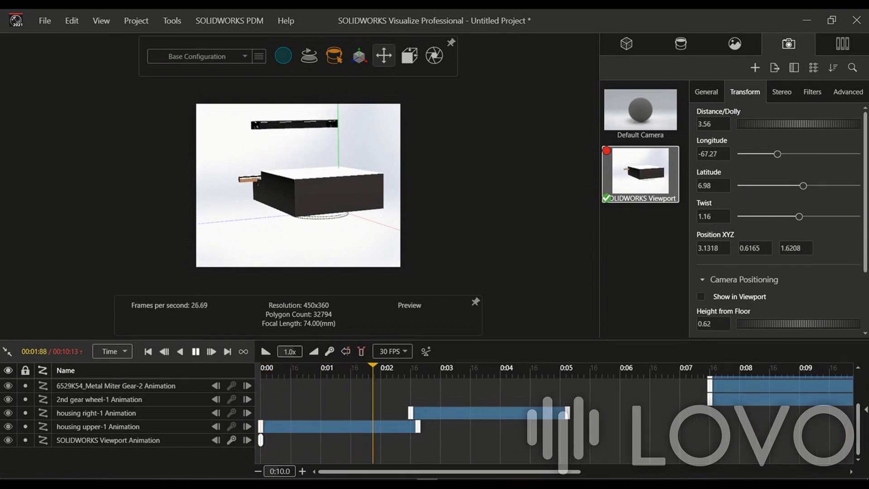
key(space)
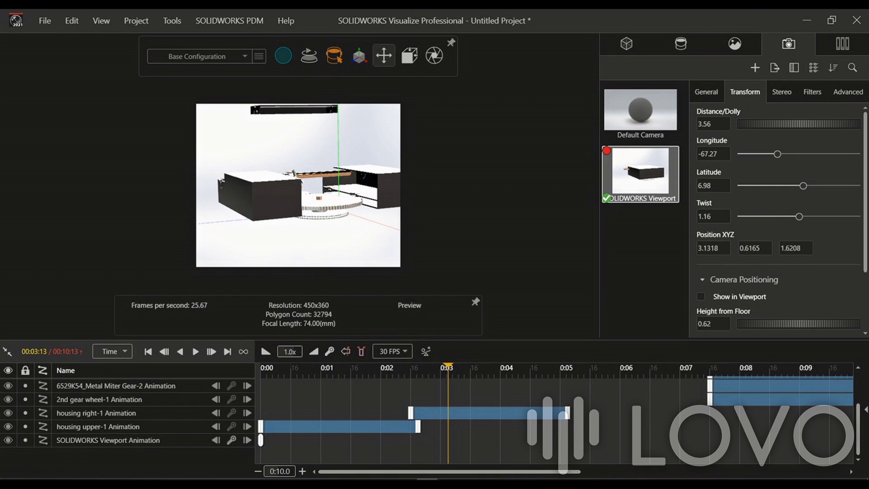
middle_drag(271, 185, 346, 197)
scroll(298, 186, down, 2)
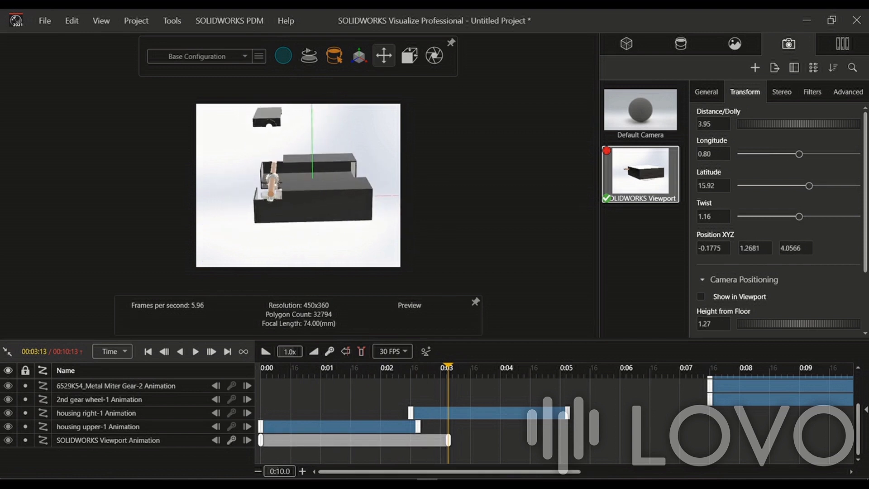
middle_drag(297, 185, 333, 186)
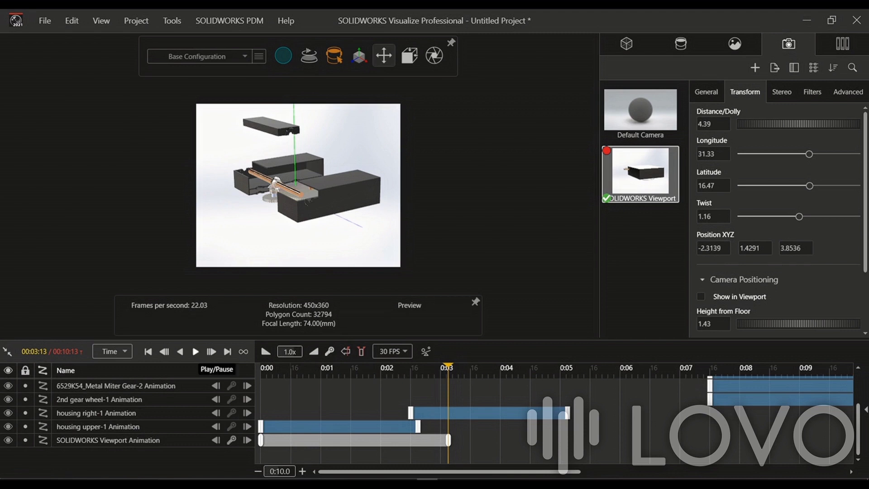
Advance the animation to 00:06:39 and key a nearly level camera view at about 61° longitude and 0.8° latitude
click(196, 353)
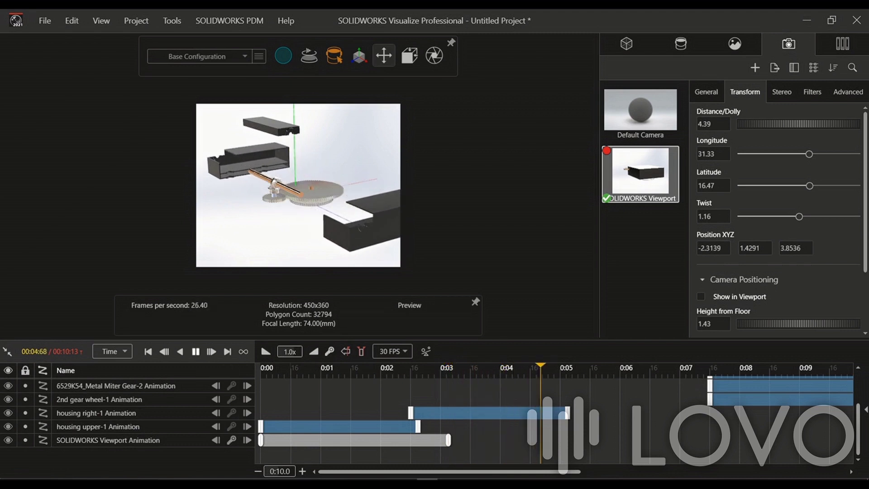
key(space)
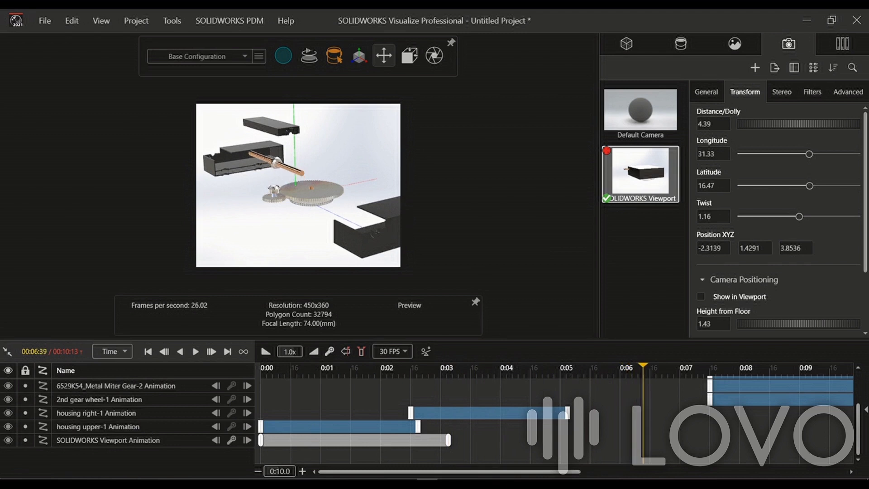
middle_drag(313, 254, 367, 225)
Advance the animation to 00:10:13 and key the camera there at about -60° longitude and 6° latitude
key(space)
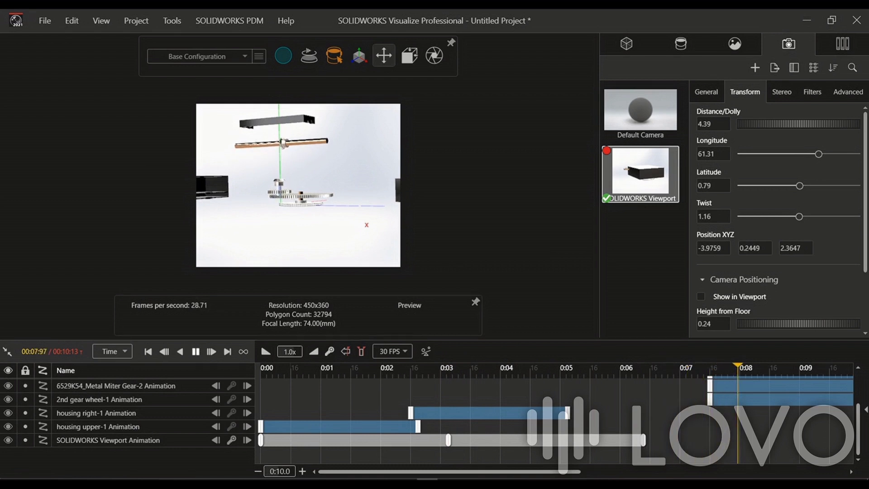
click(196, 352)
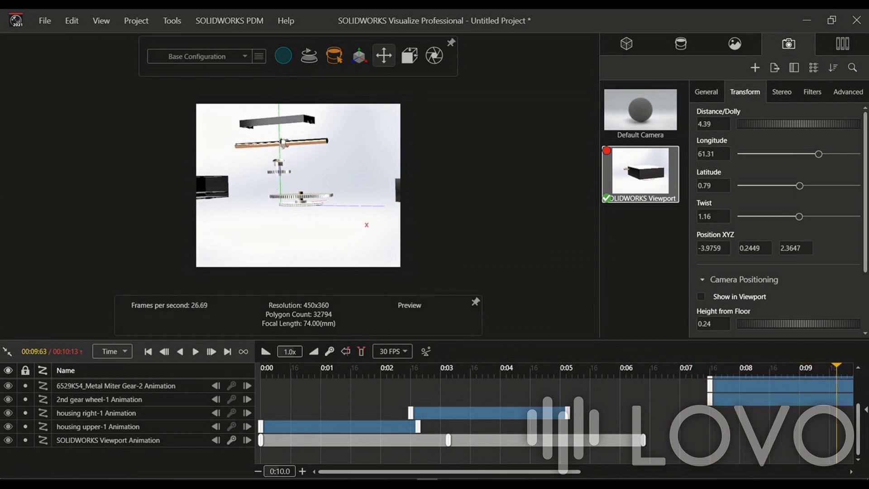
click(196, 352)
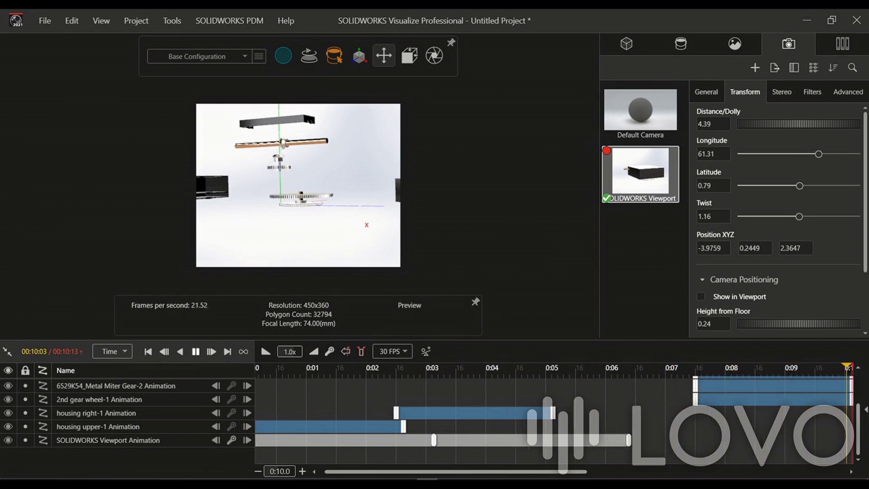
middle_drag(367, 224, 240, 226)
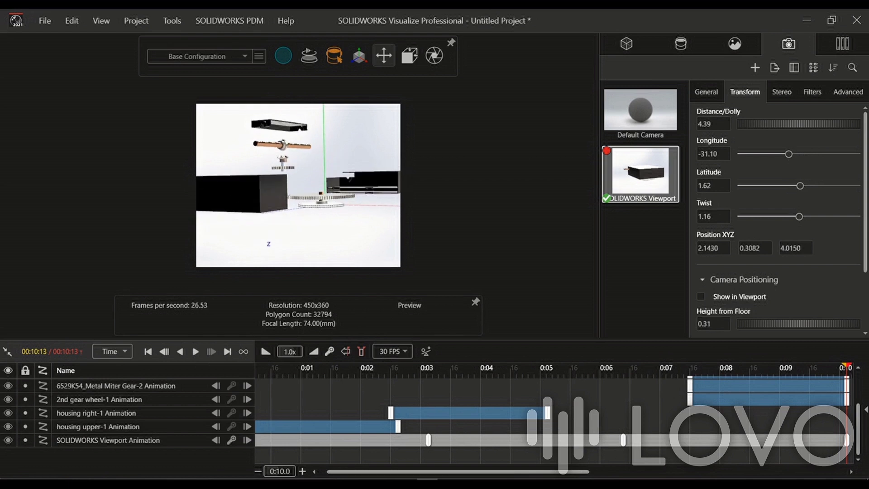
drag(258, 233, 226, 228)
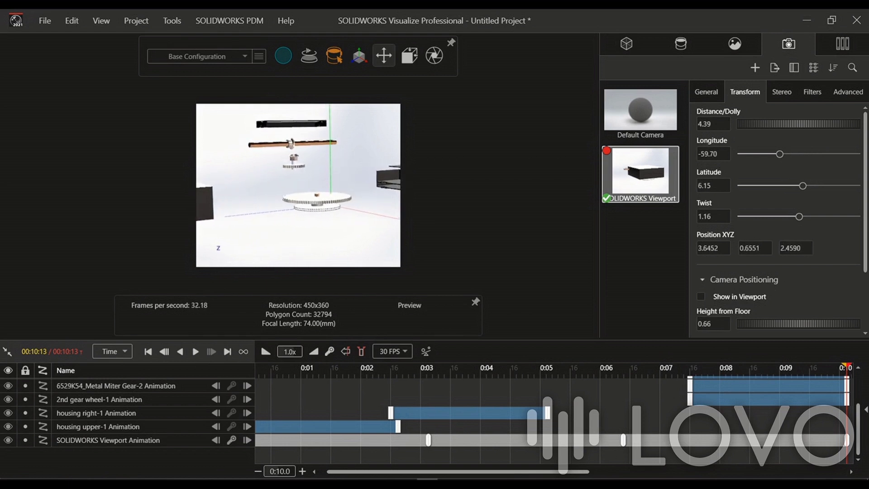
Extend the animation's end time to 00:14:23 and play to the new end
drag(458, 471, 595, 471)
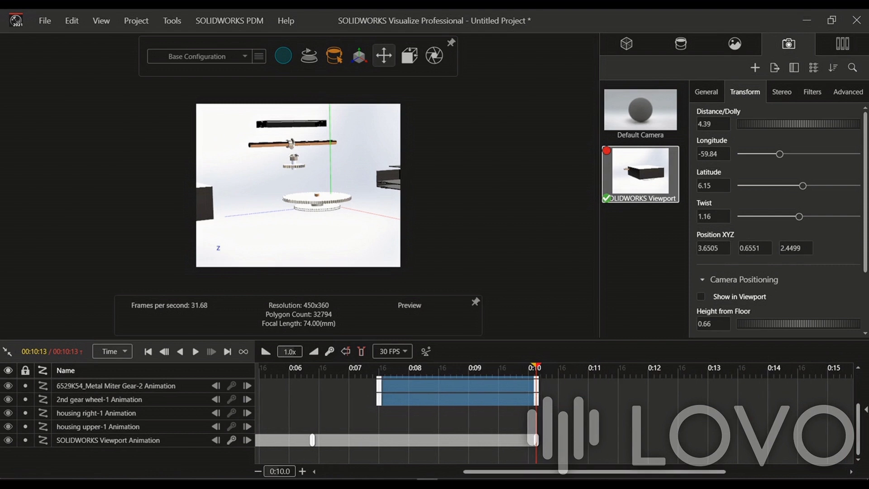
drag(535, 366, 783, 365)
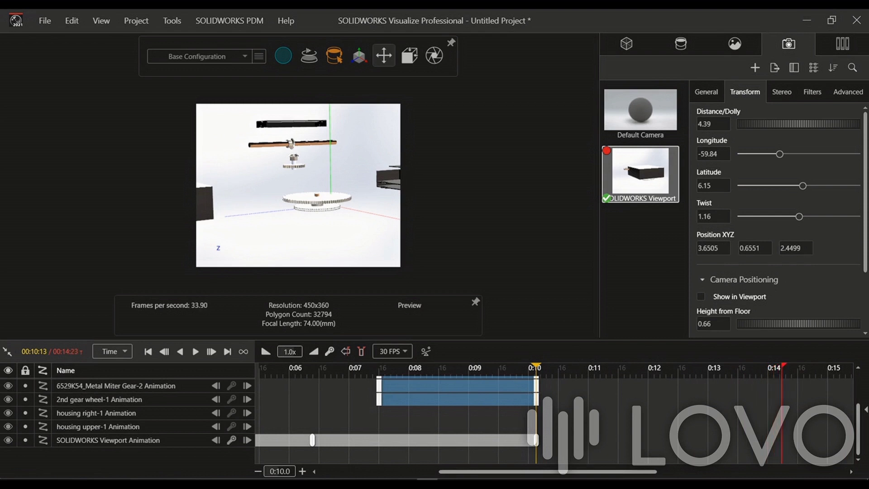
click(195, 351)
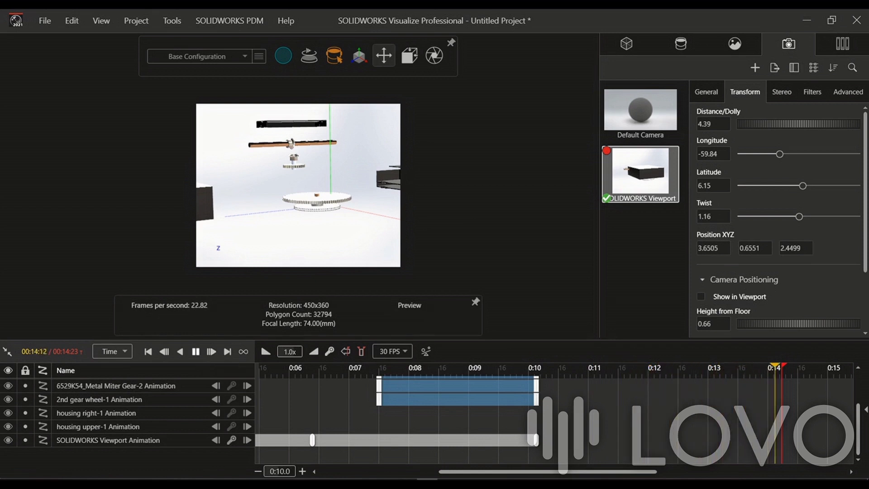
Key a close-up camera view of the gears at 00:14:23, at about 2.59 distance, -61° longitude and -3° latitude
scroll(298, 185, down, 3)
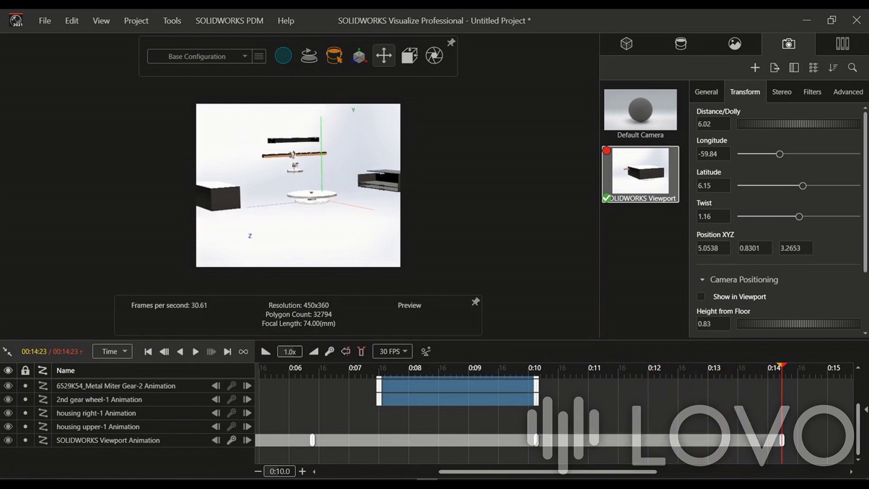
middle_drag(297, 184, 319, 146)
scroll(298, 184, up, 4)
scroll(298, 185, up, 3)
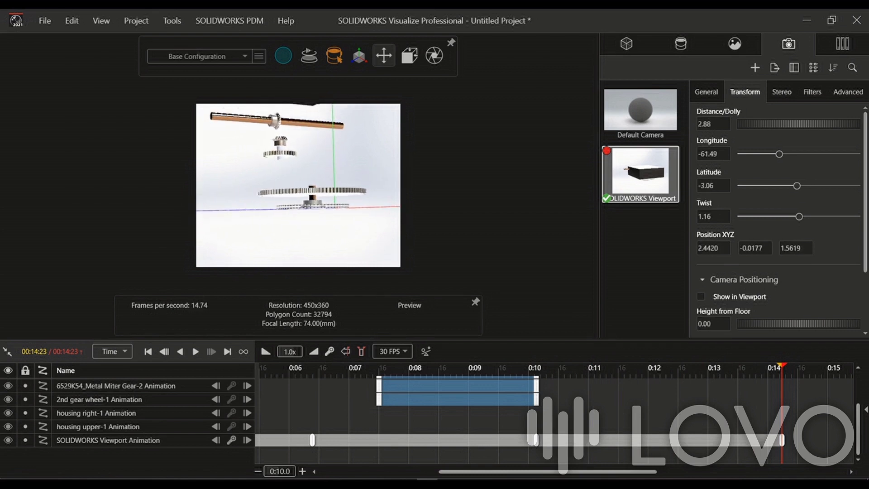
scroll(298, 185, up, 1)
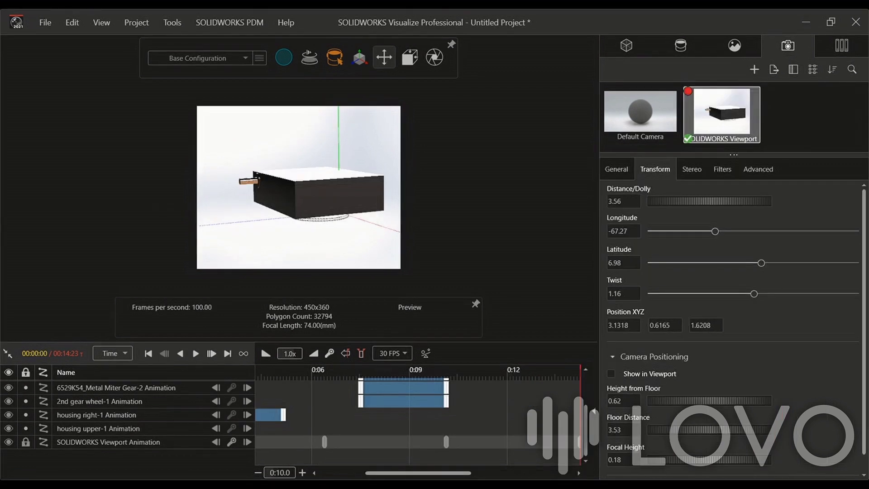
Lock the SOLIDWORKS Viewport animation track, orbit the view slightly above the gears, and open the animation output options
key(space)
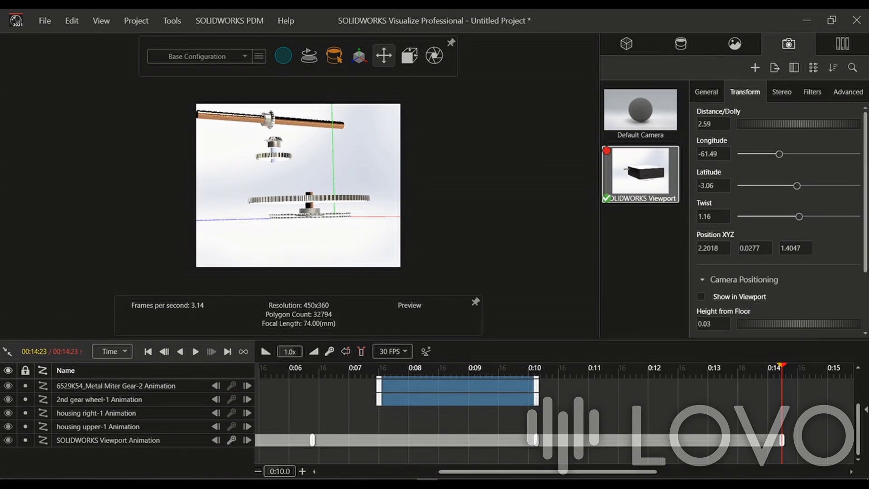
click(26, 440)
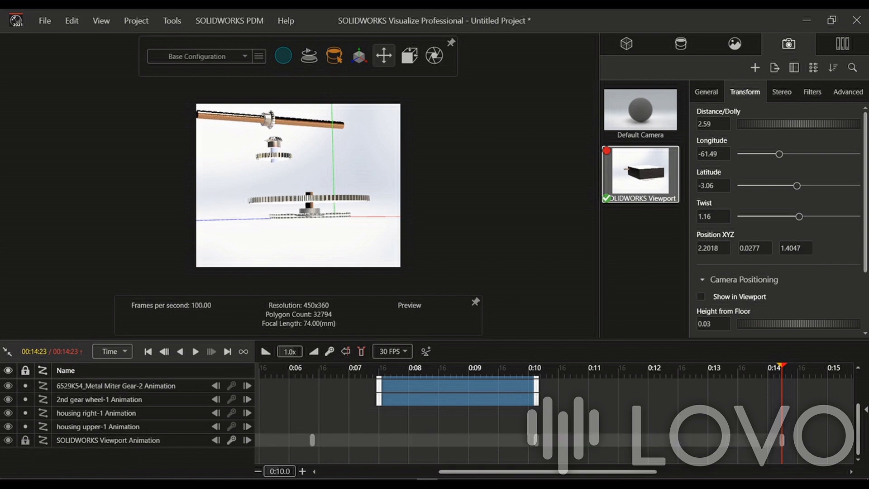
middle_drag(290, 181, 303, 230)
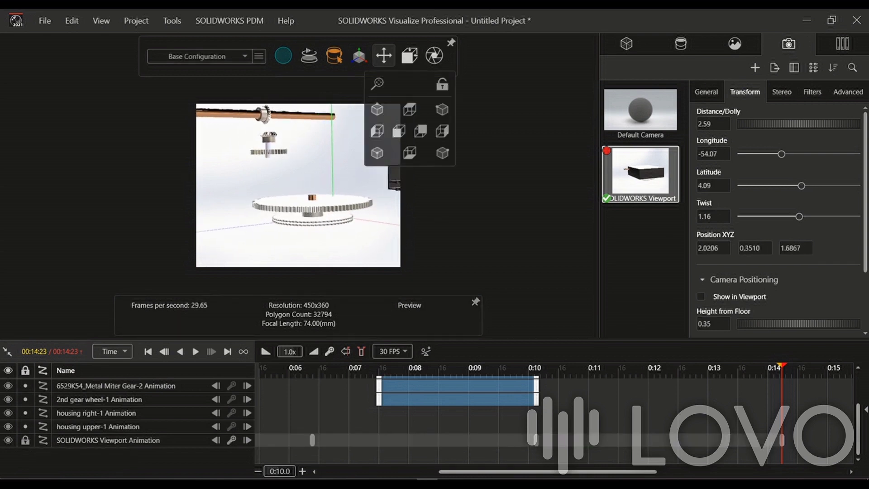
click(448, 47)
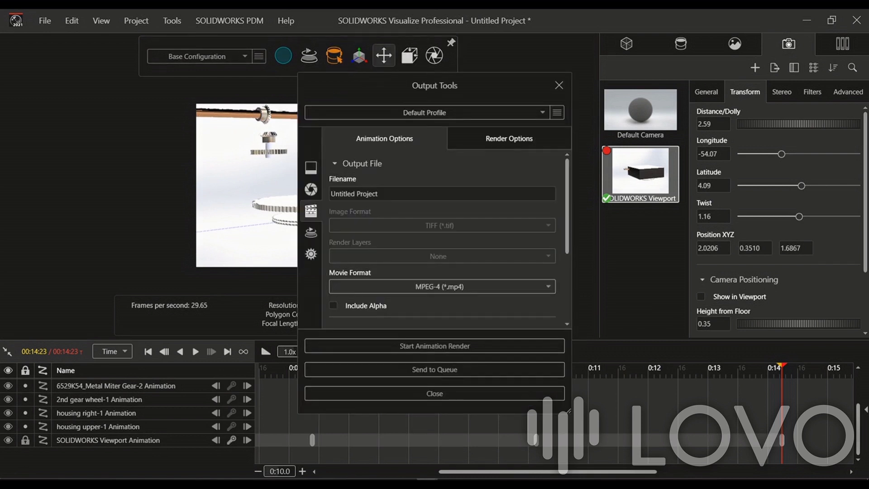
Set the animation's movie format to Flash Video (*.flv) and its frame rate to 20 frames per second
scroll(434, 240, down, 1)
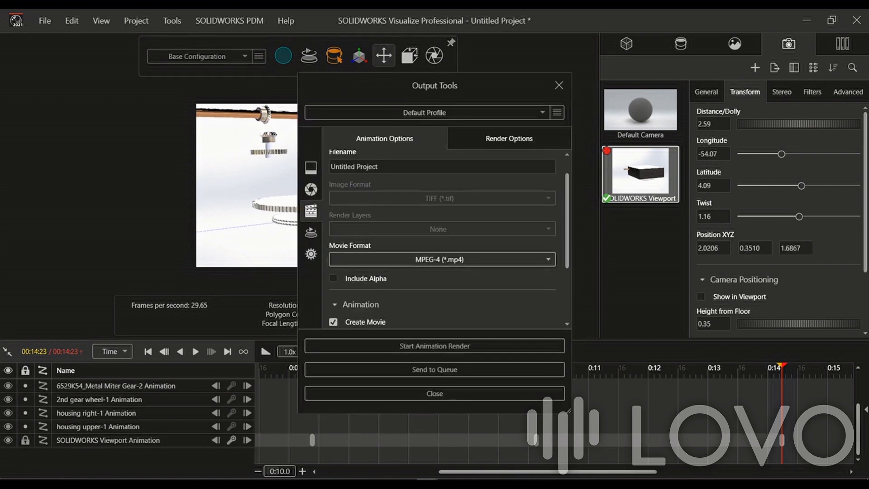
click(439, 259)
click(439, 275)
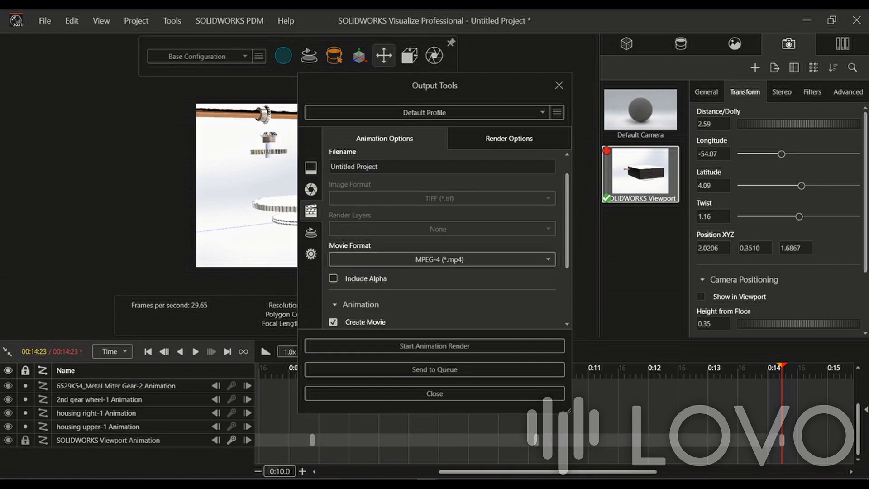
scroll(439, 232, up, 1)
scroll(439, 232, down, 3)
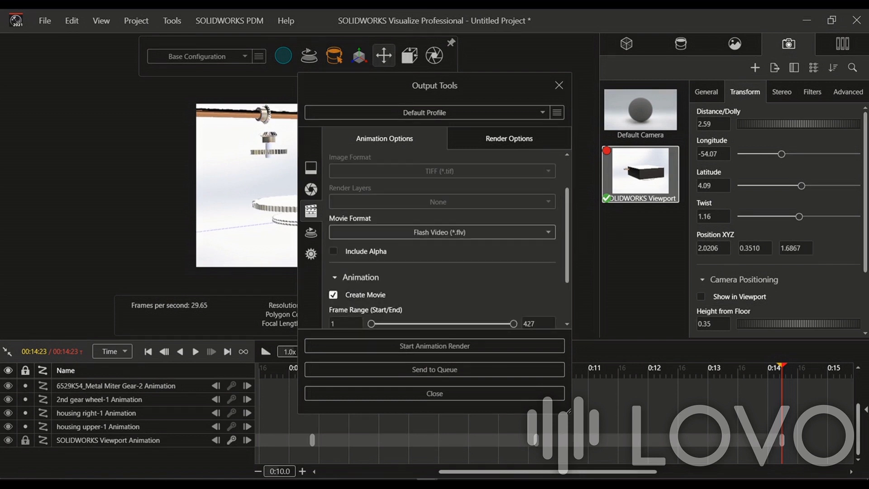
scroll(440, 231, down, 2)
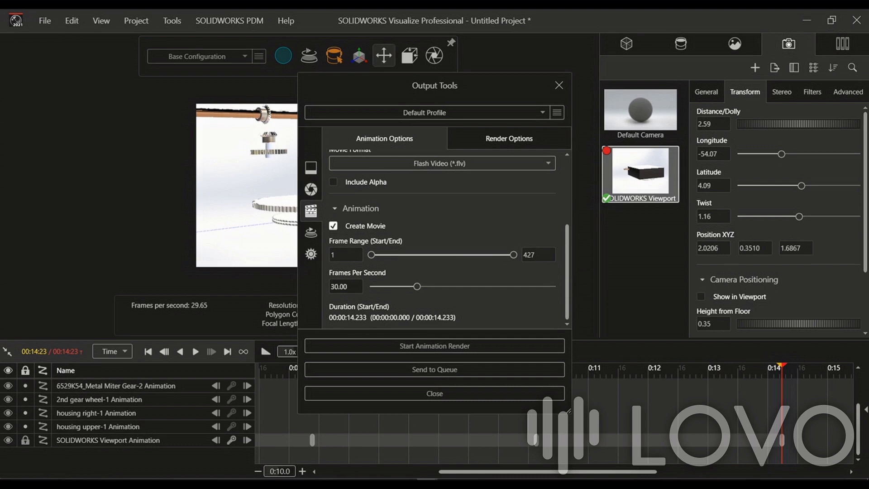
click(345, 286)
text(20)
In the render options, choose the Time Limit render mode and set the limit's hours to 02
click(508, 138)
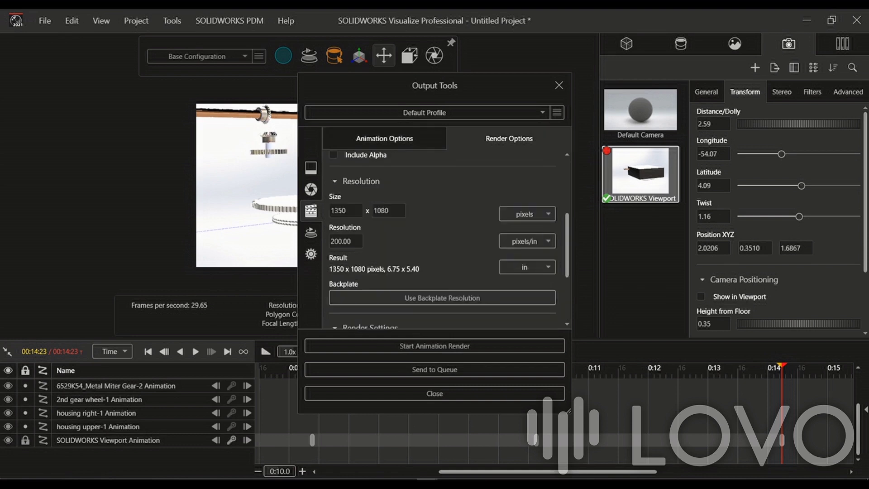
scroll(440, 238, down, 5)
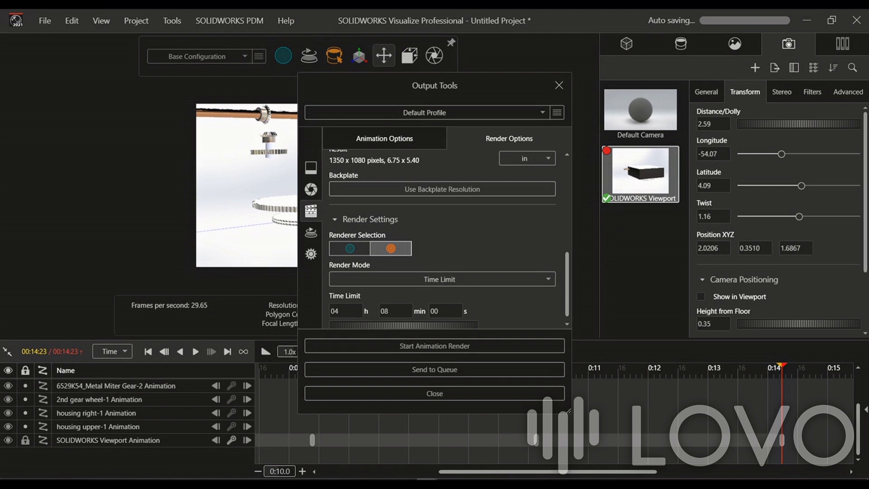
scroll(443, 239, down, 1)
click(440, 270)
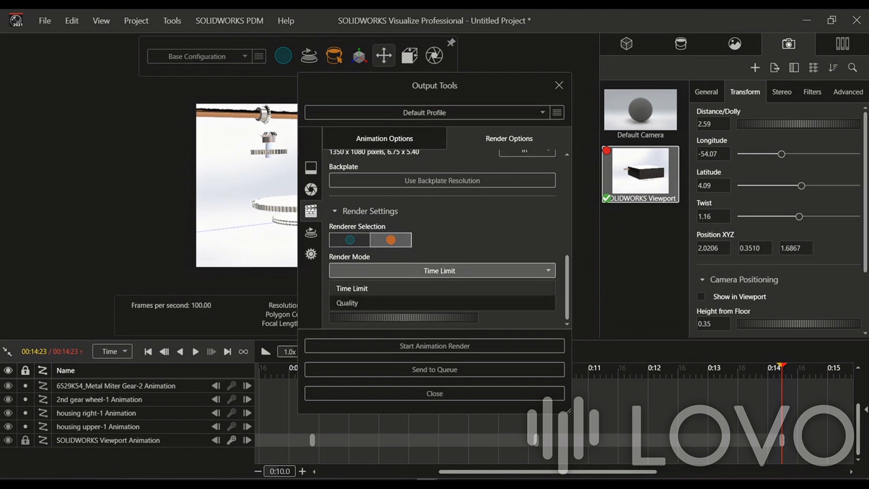
click(408, 289)
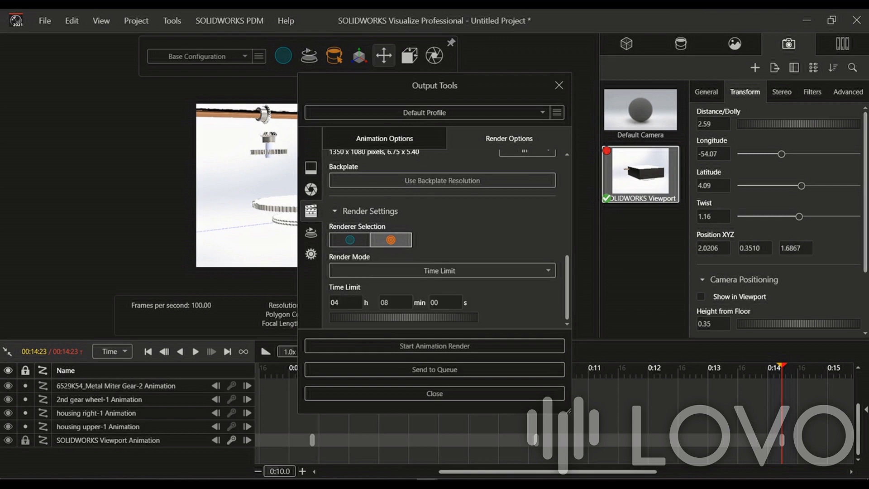
click(335, 303)
text(02)
key(Return)
Switch the render mode to Quality and set the render passes to 25
click(441, 270)
key(Down)
key(Return)
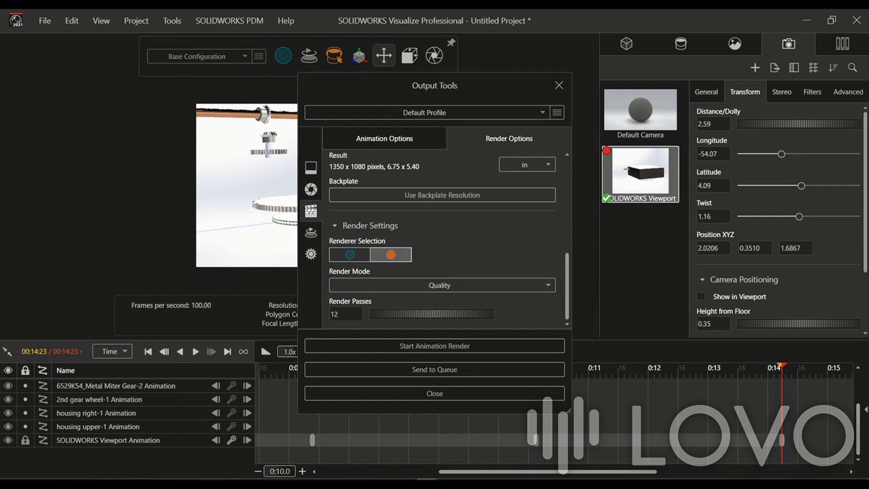
key(Tab)
text(25)
key(Return)
Return the render mode to Time Limit and start the animation render
click(442, 285)
key(Return)
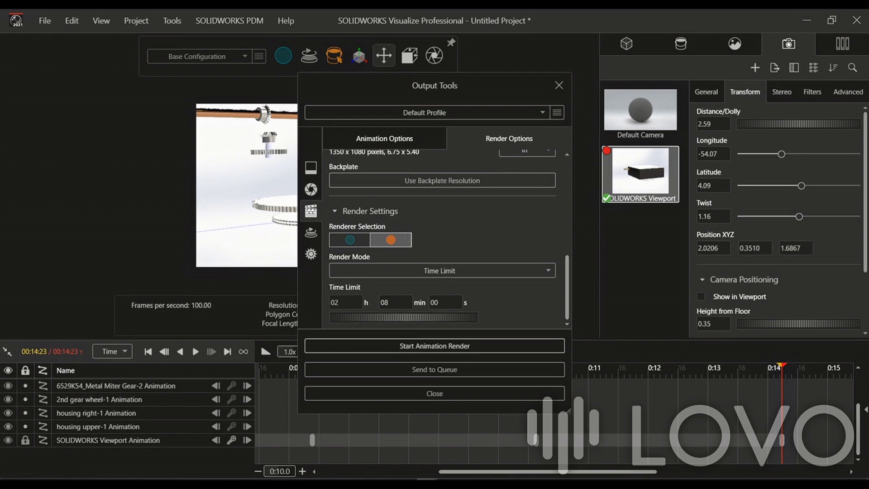
click(434, 346)
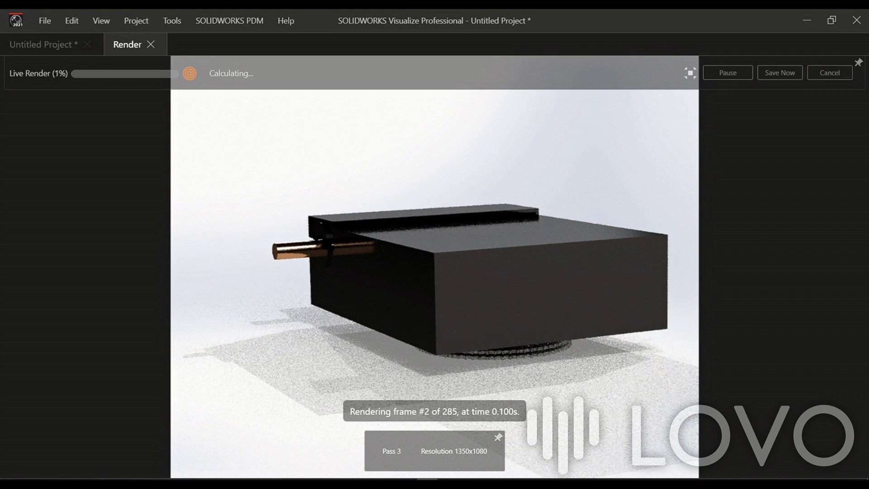
Switch to the File Explorer folder of rendered frames, browse through it, and open the image Untitled Project_0001
click(94, 451)
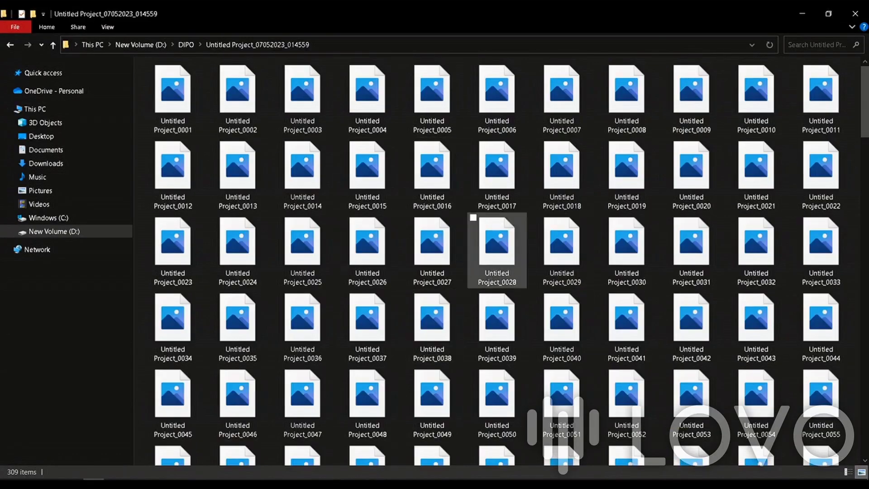
scroll(497, 285, down, 15)
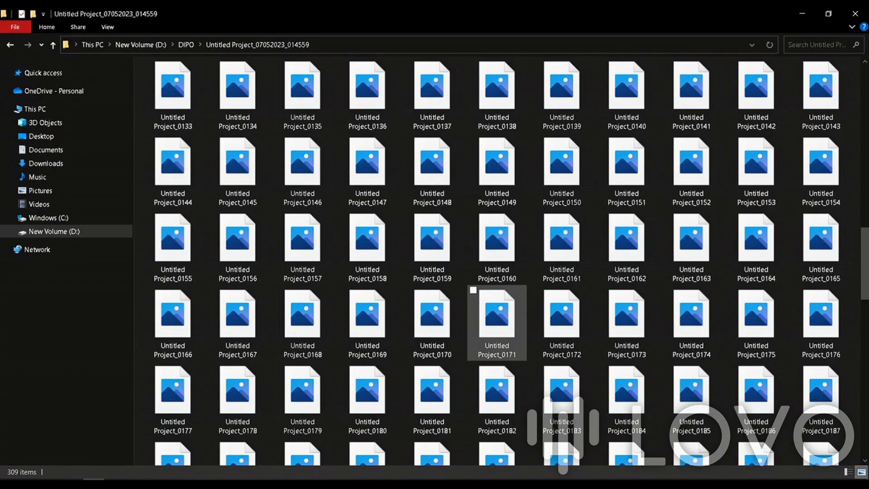
scroll(497, 322, up, 15)
click(173, 98)
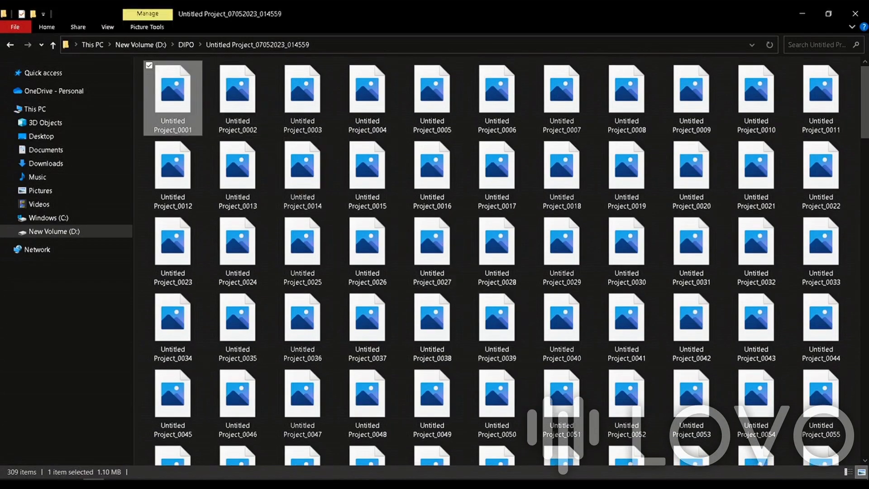
key(Return)
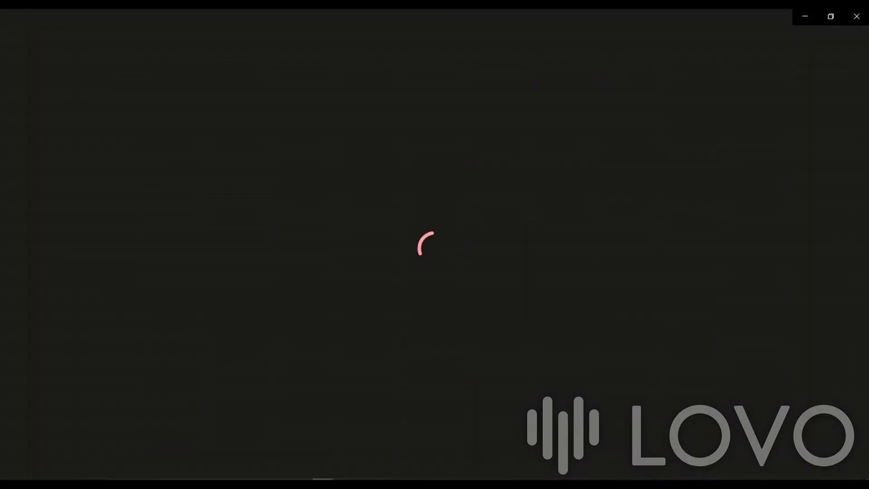
View the rendered frames one after another up to Untitled Project_0007.tif and close the image viewer
key(Right)
key(Right)
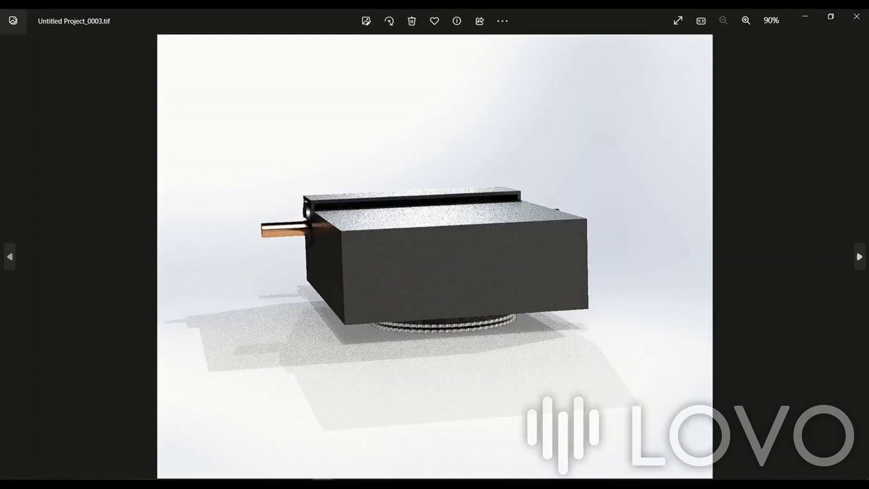
key(Right)
key(Right)
click(859, 256)
click(859, 256)
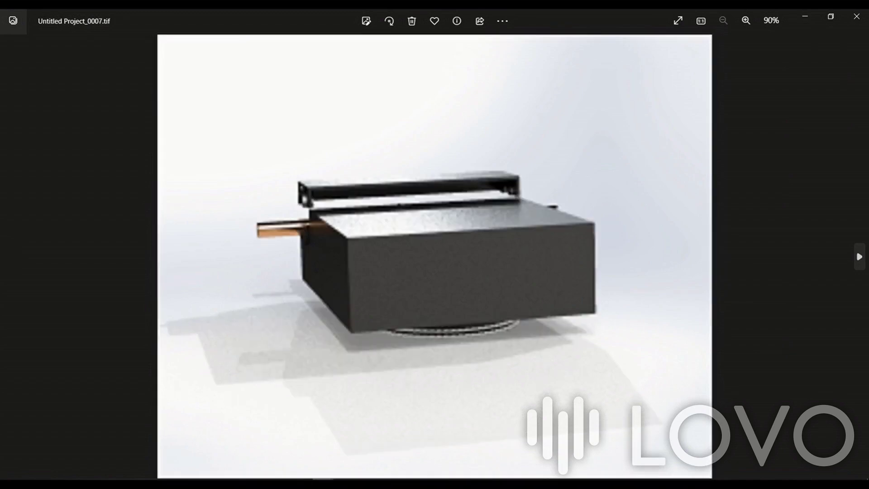
click(856, 16)
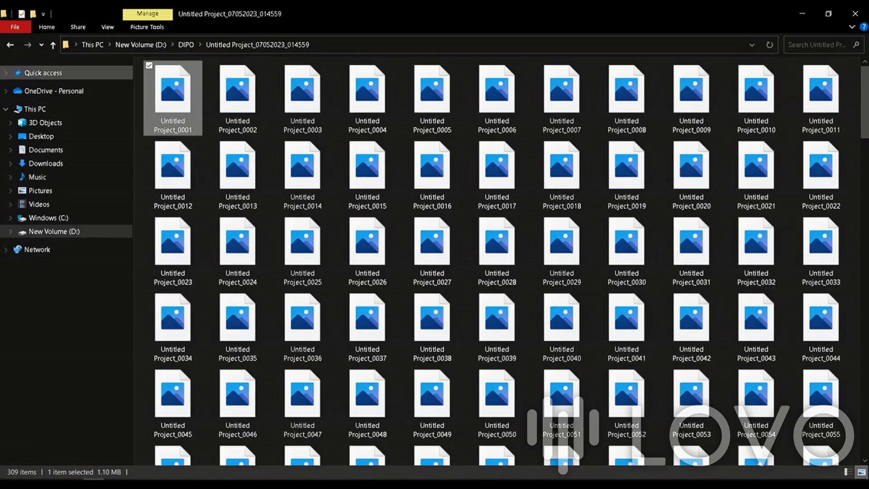